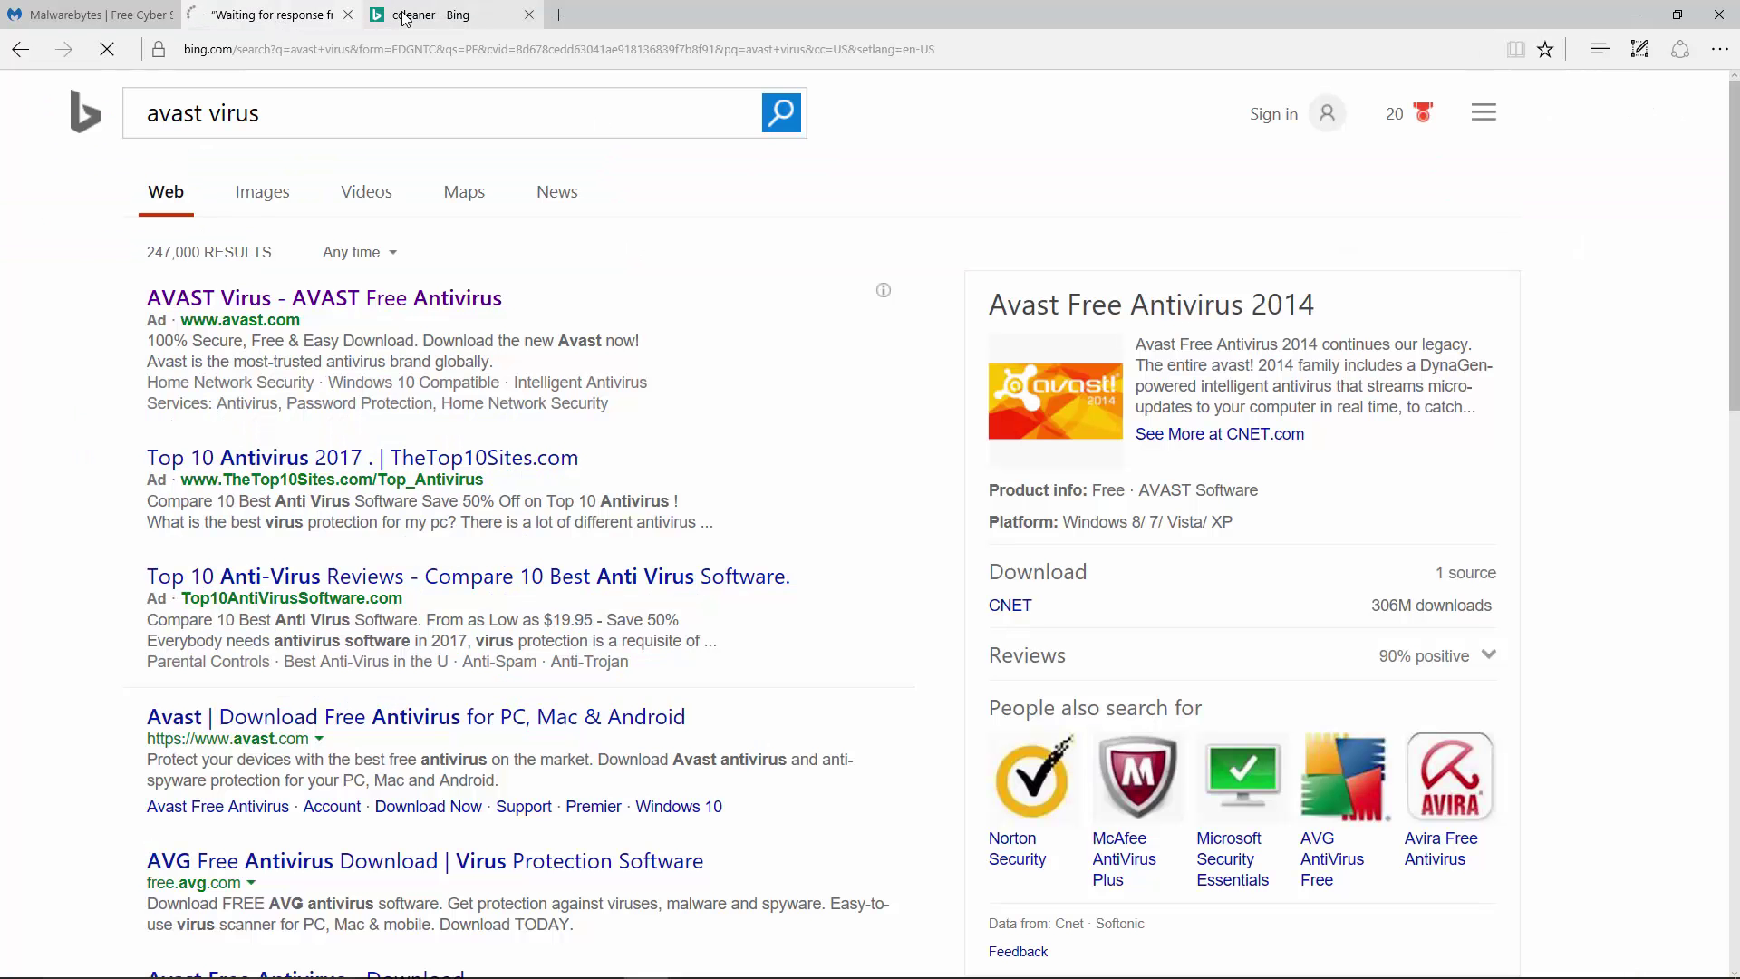
Look over the Bing search results for 'avast virus'.
mouse_move(404, 18)
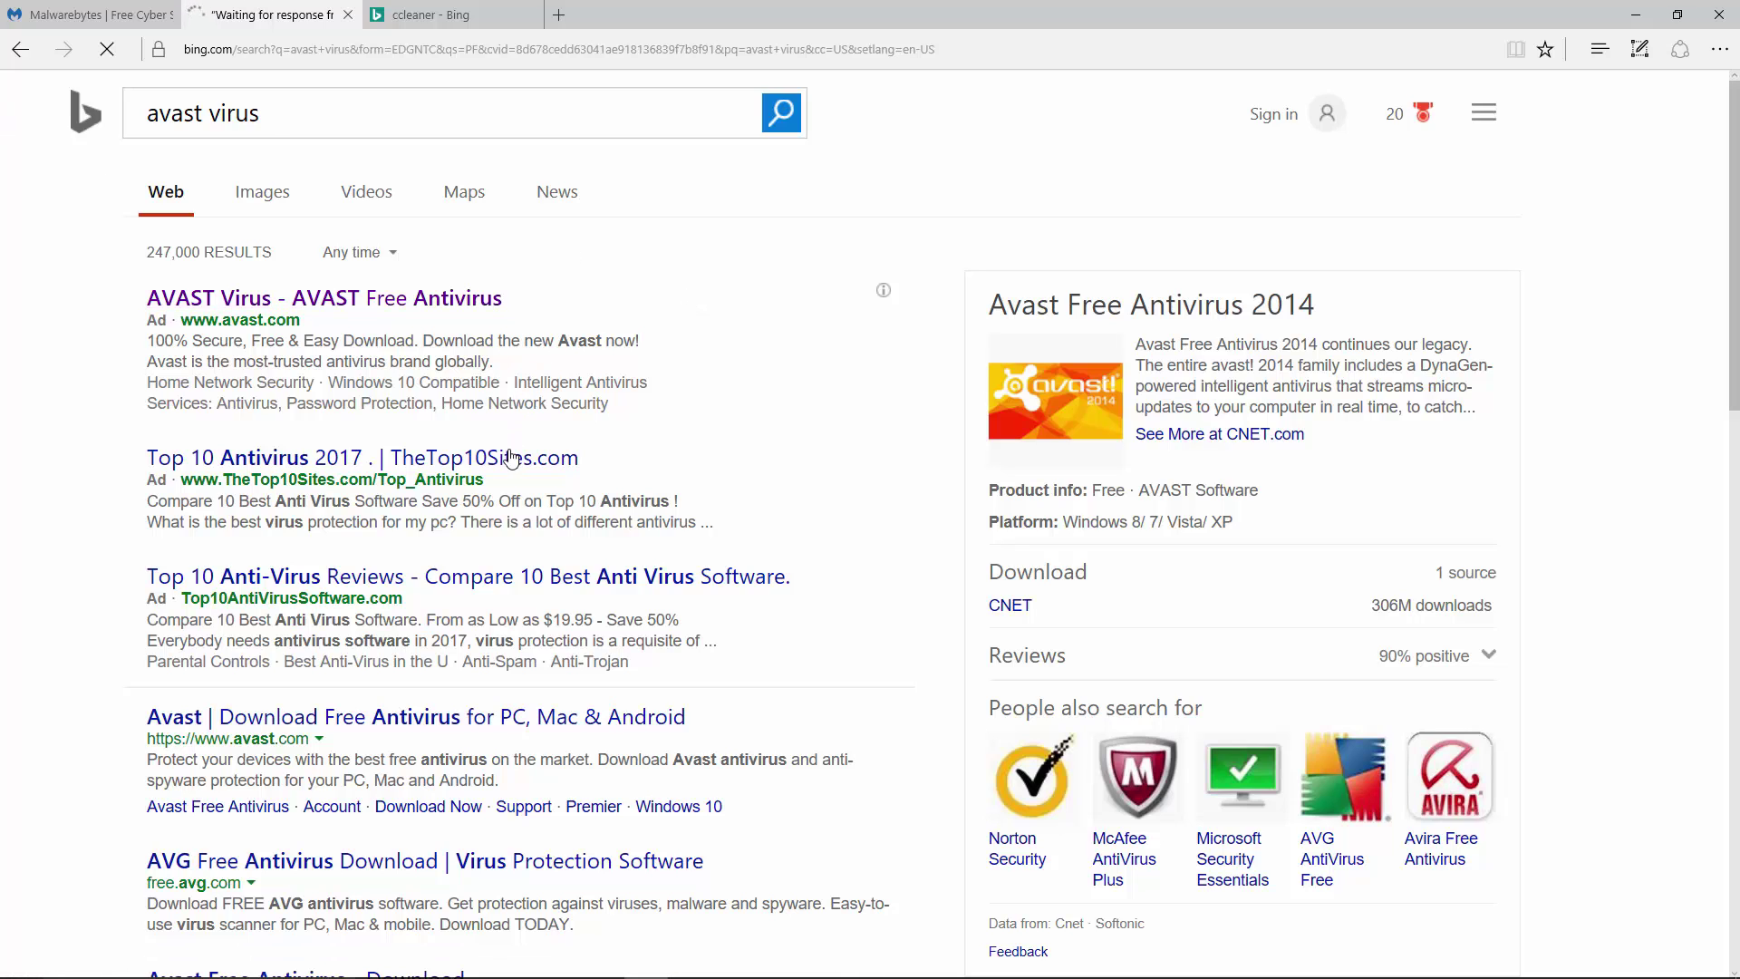
Open avast.com, try the free antivirus download, then bring up the installed Avast dashboard from the tray.
click(412, 717)
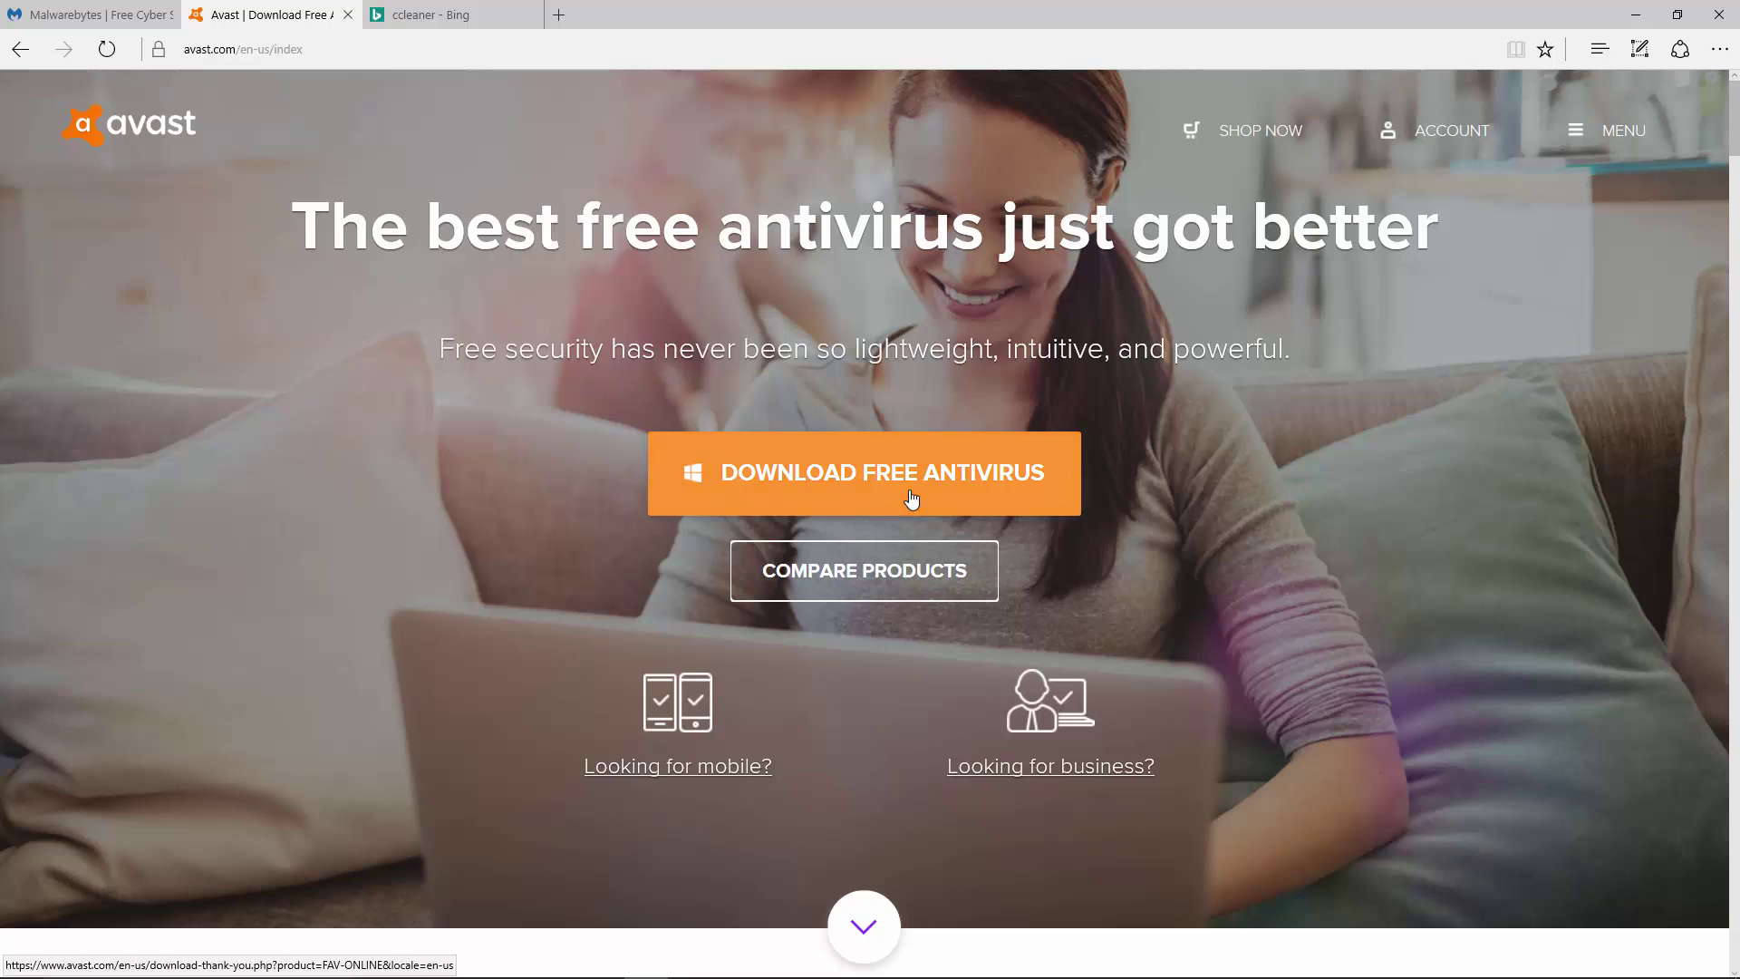
click(781, 467)
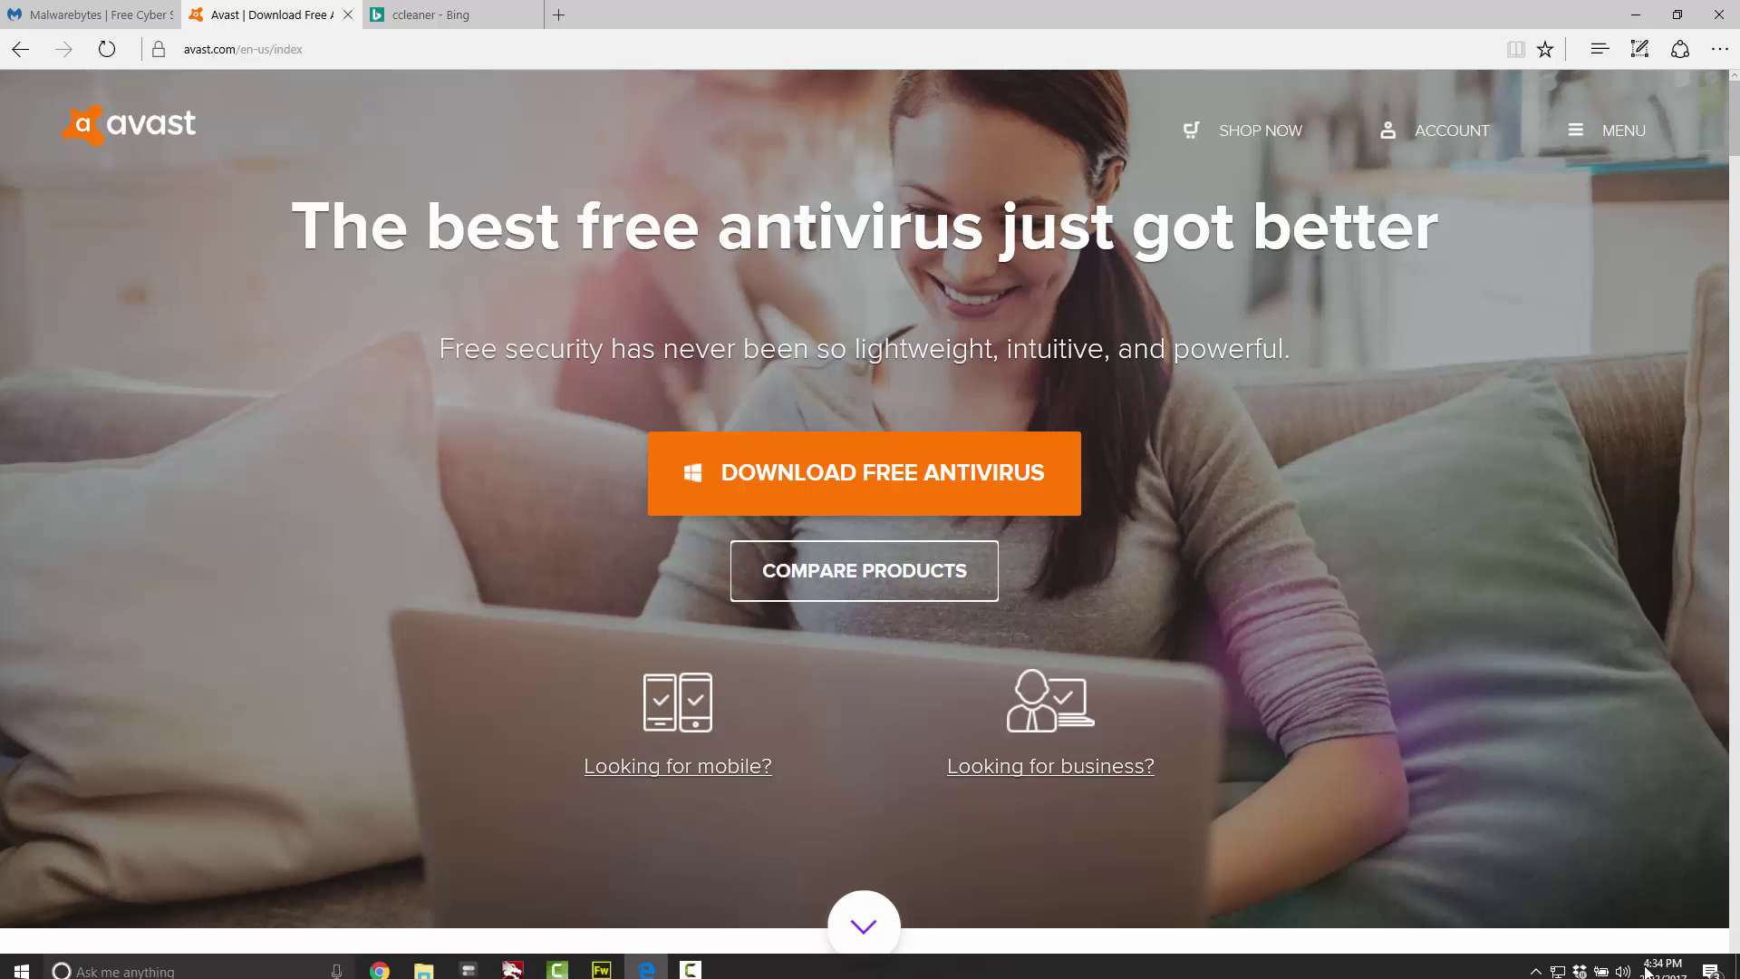
click(1535, 960)
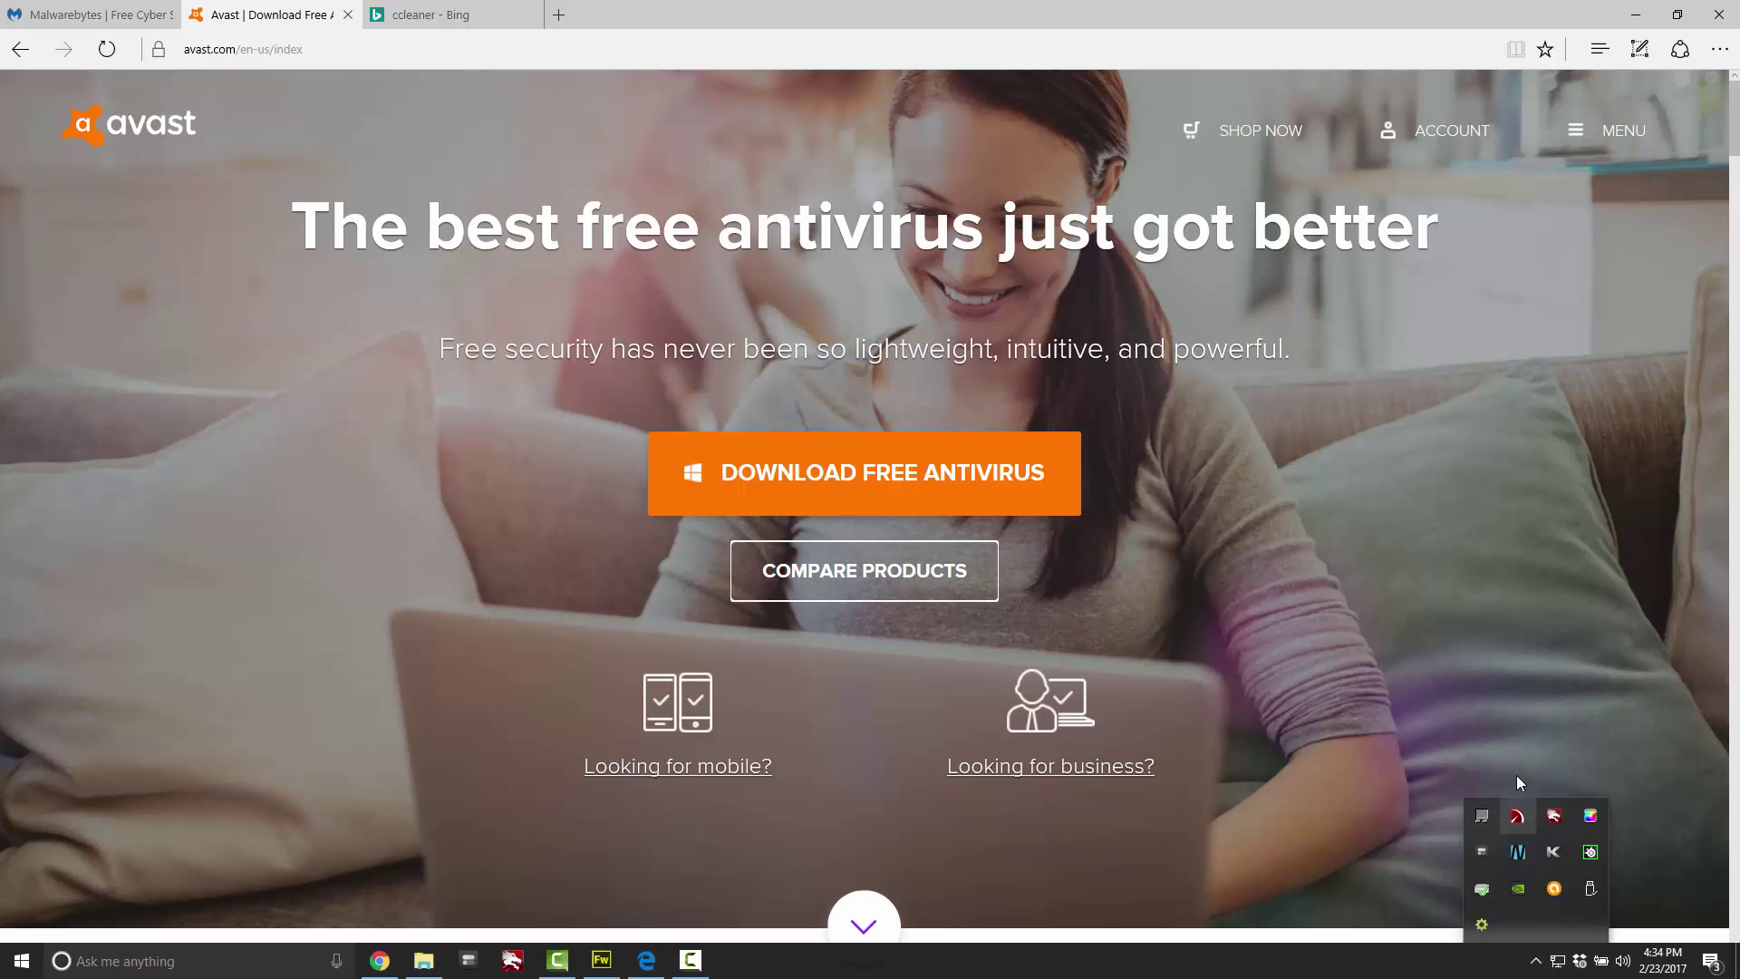
click(1554, 888)
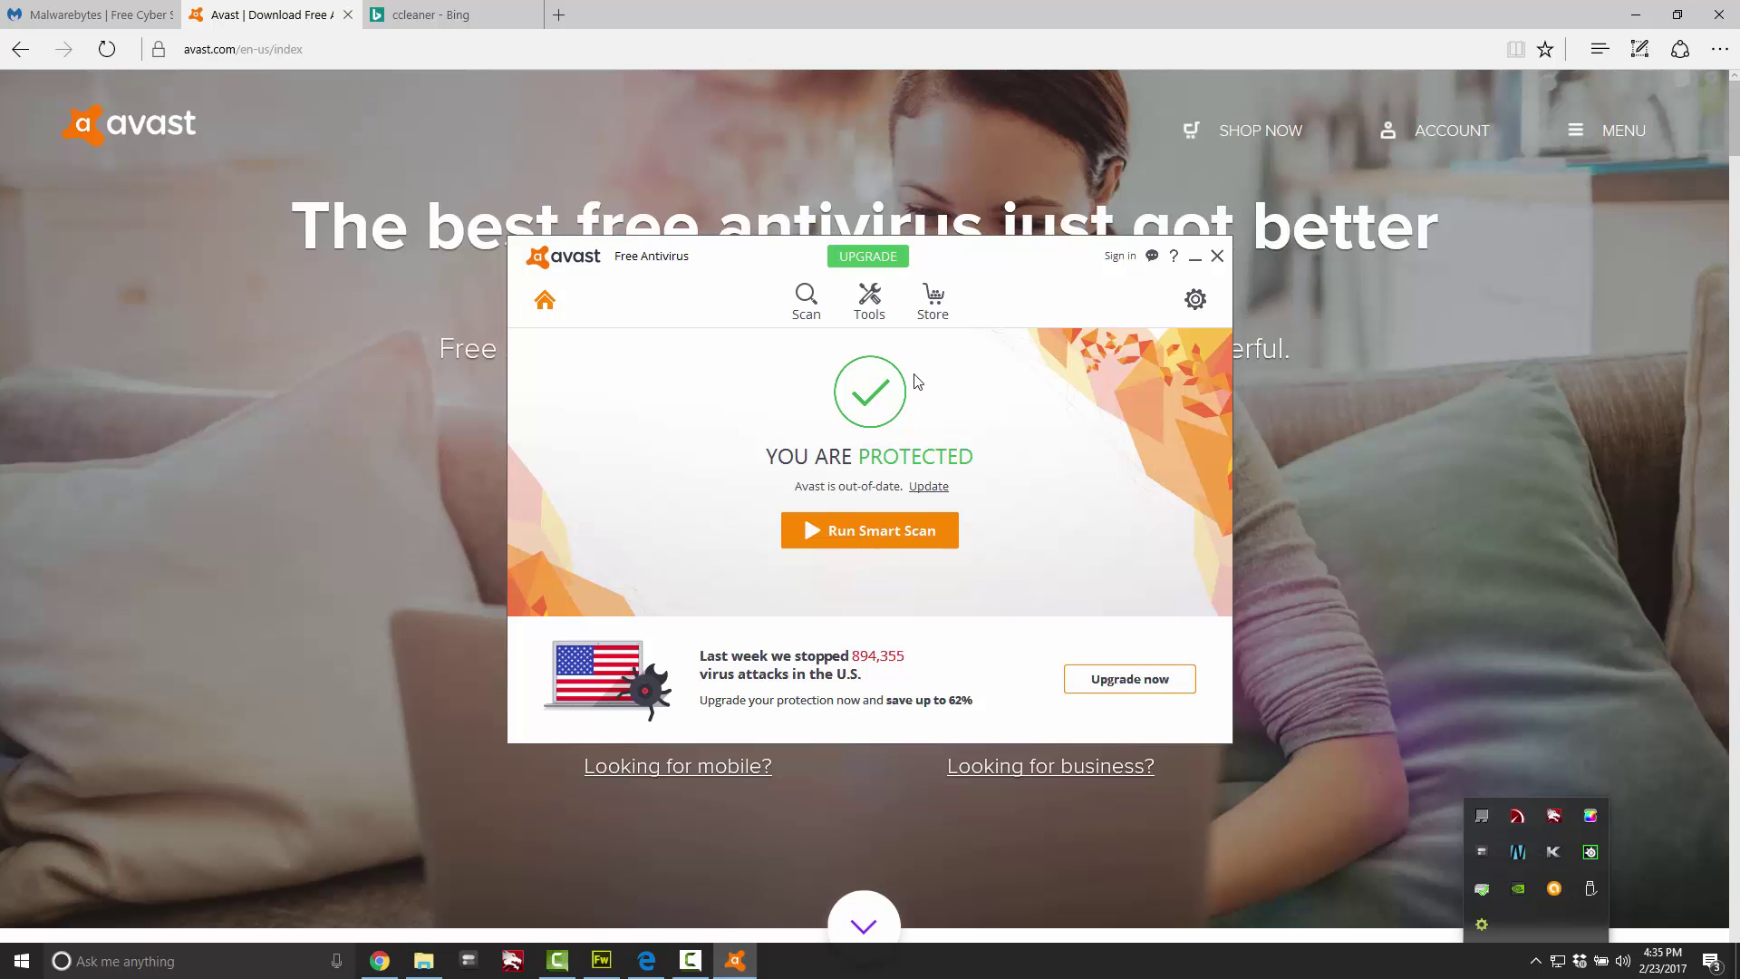
Review the installed Avast protection components in Settings, then close Settings.
click(1196, 299)
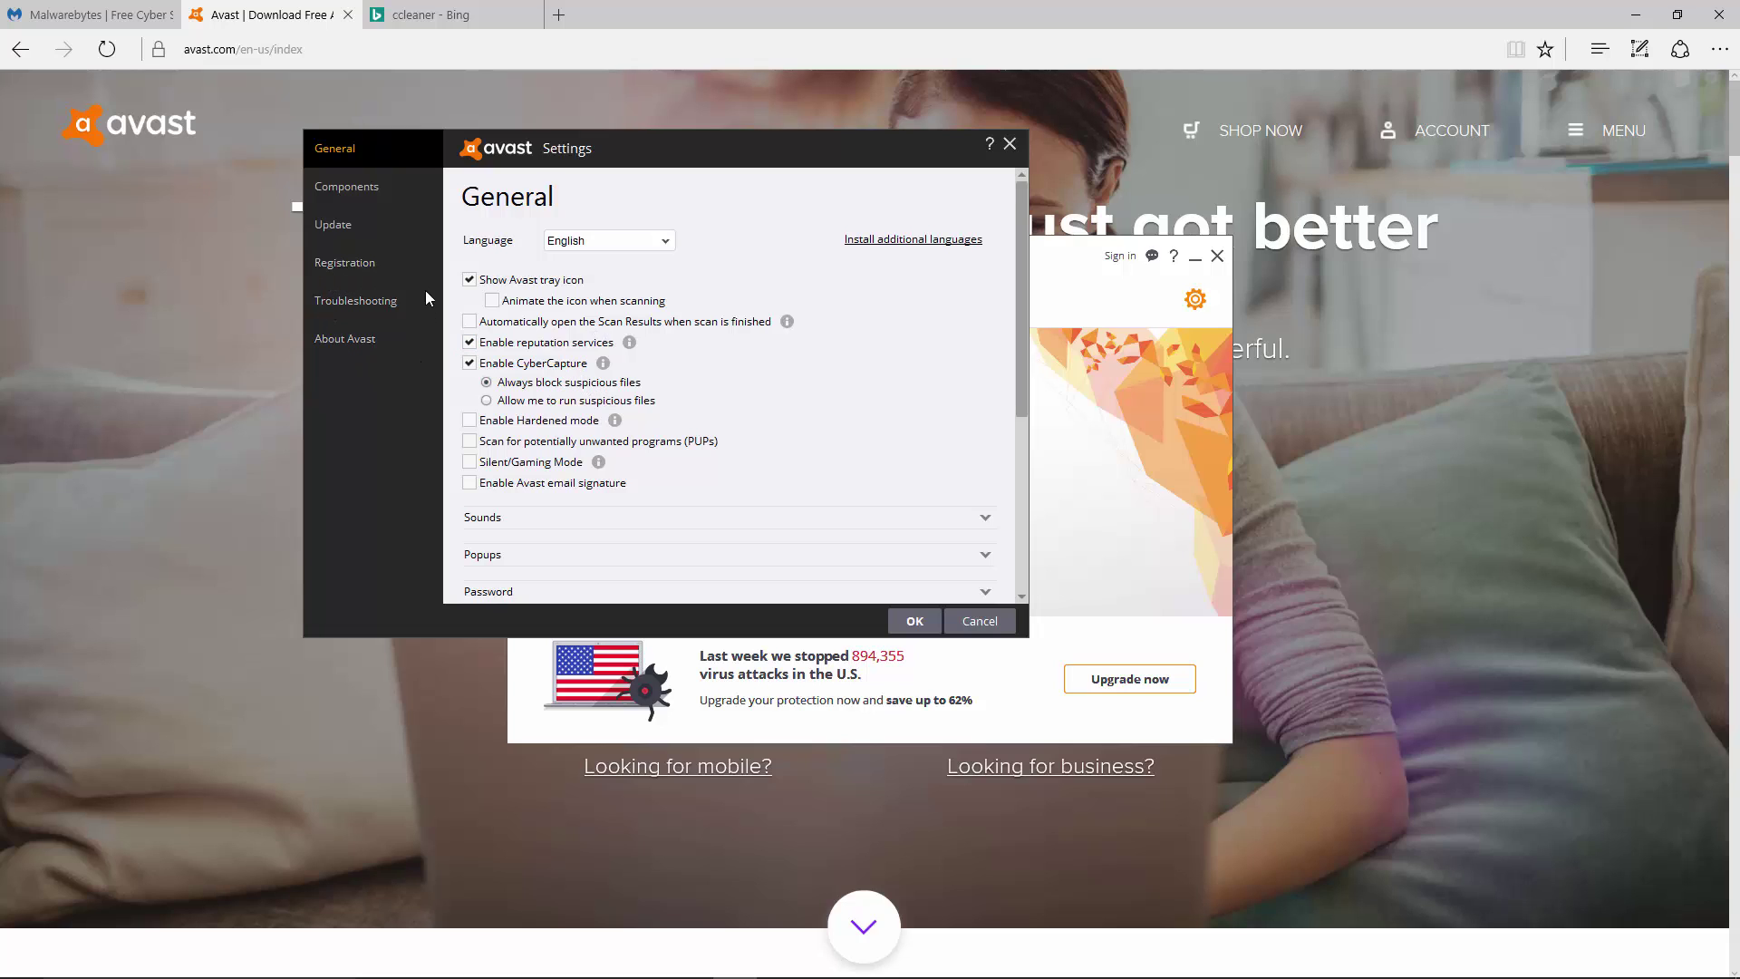
click(347, 188)
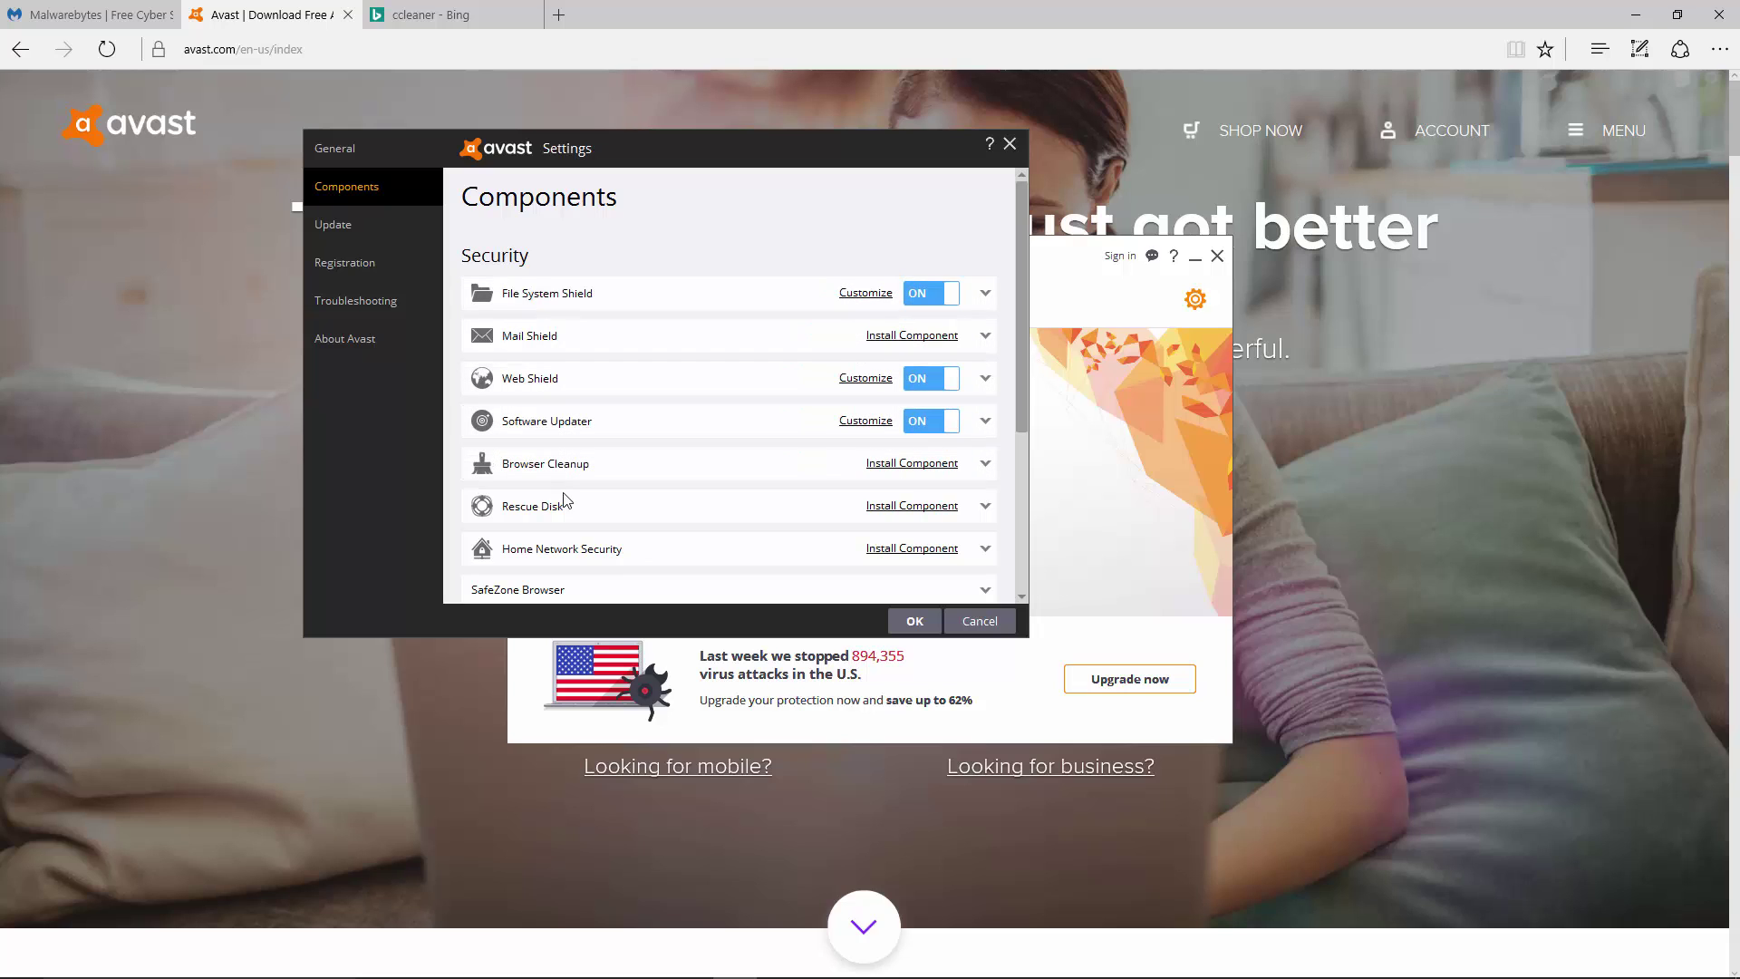
scroll(634, 484, down, 1)
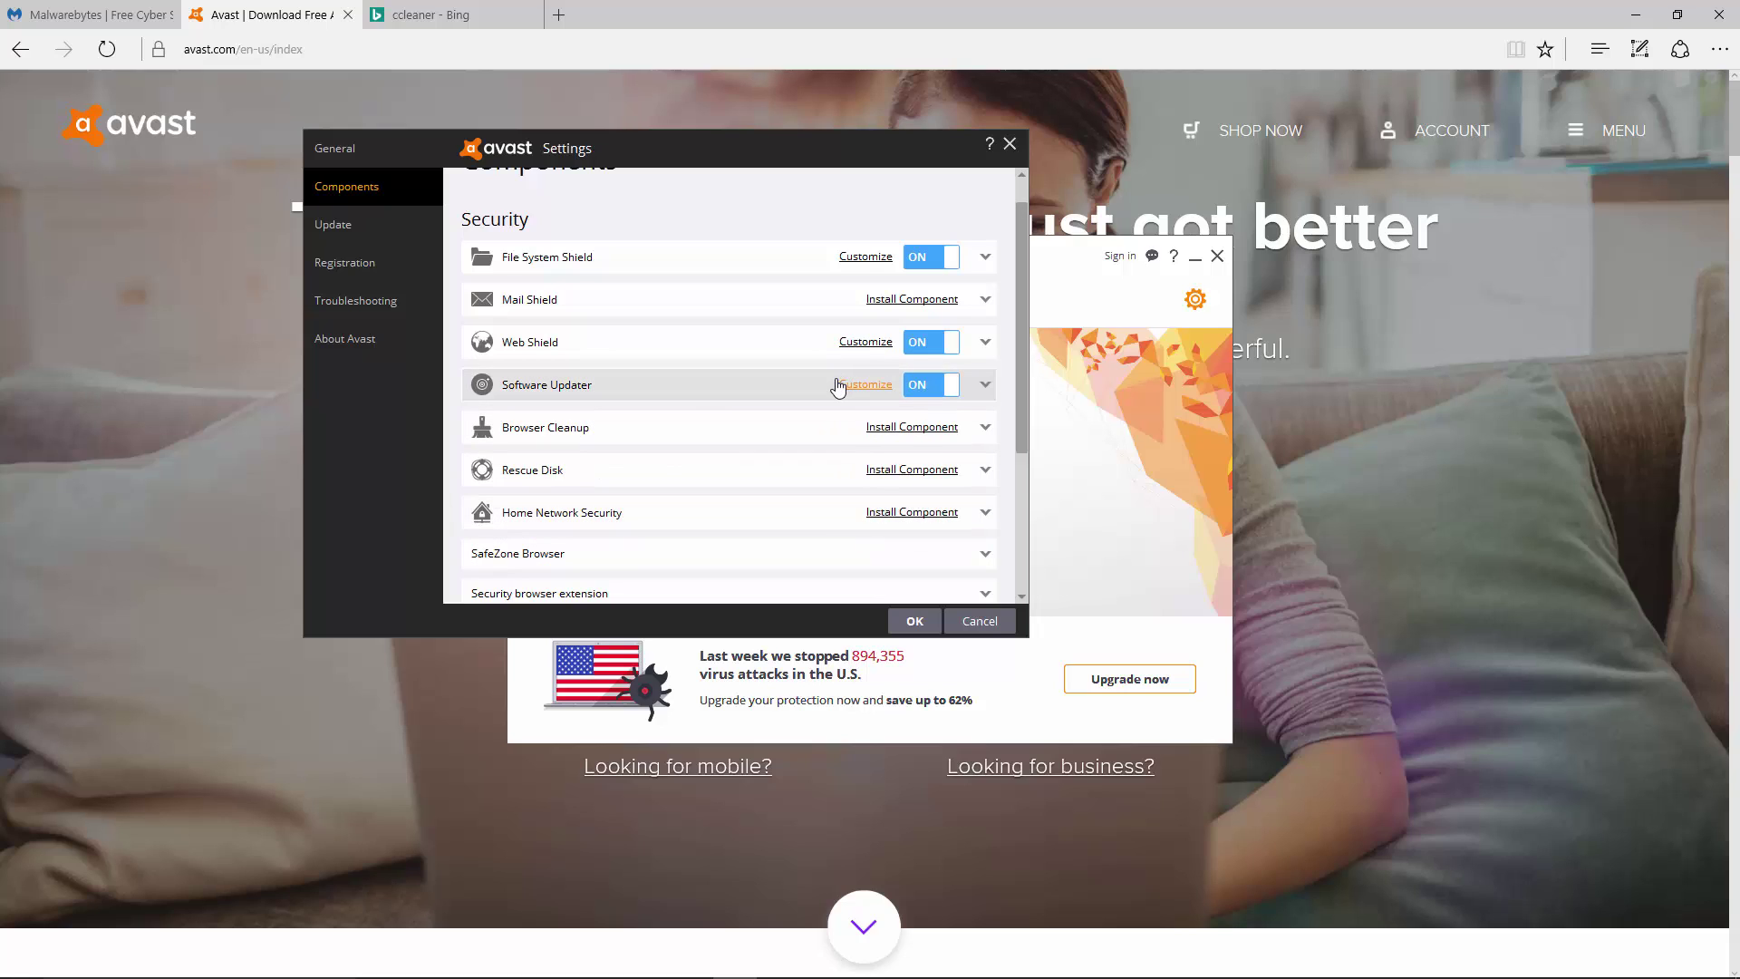
scroll(834, 386, down, 2)
scroll(825, 461, down, 4)
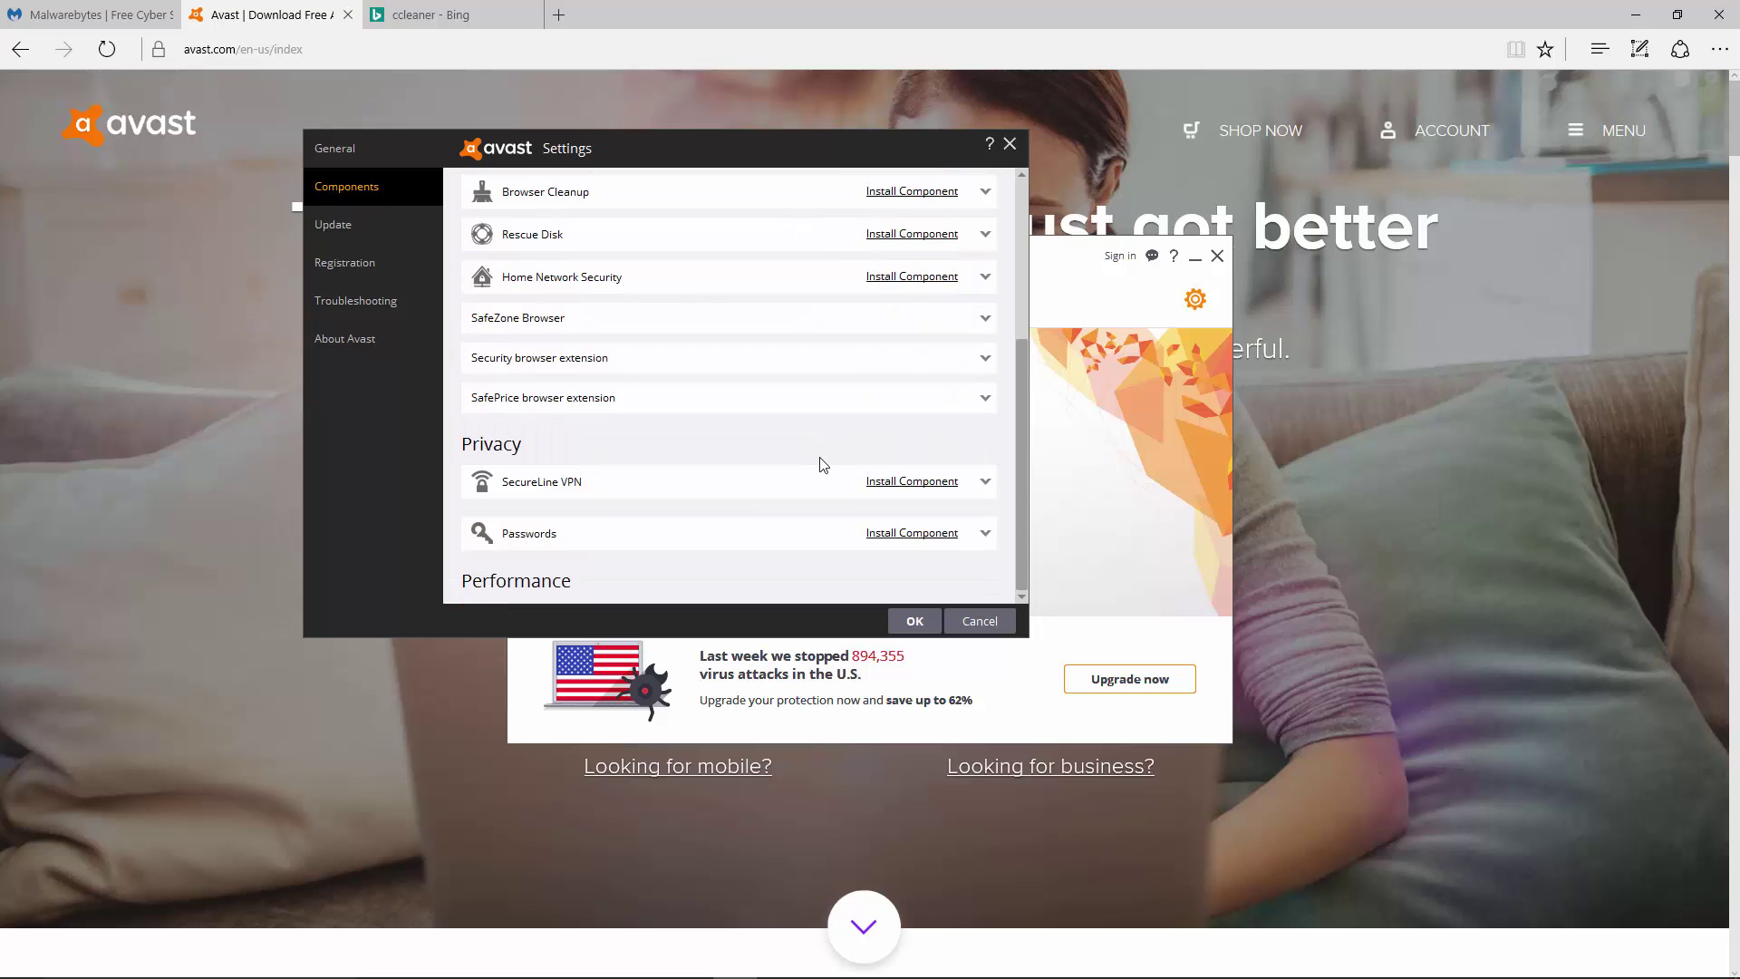
scroll(820, 464, up, 7)
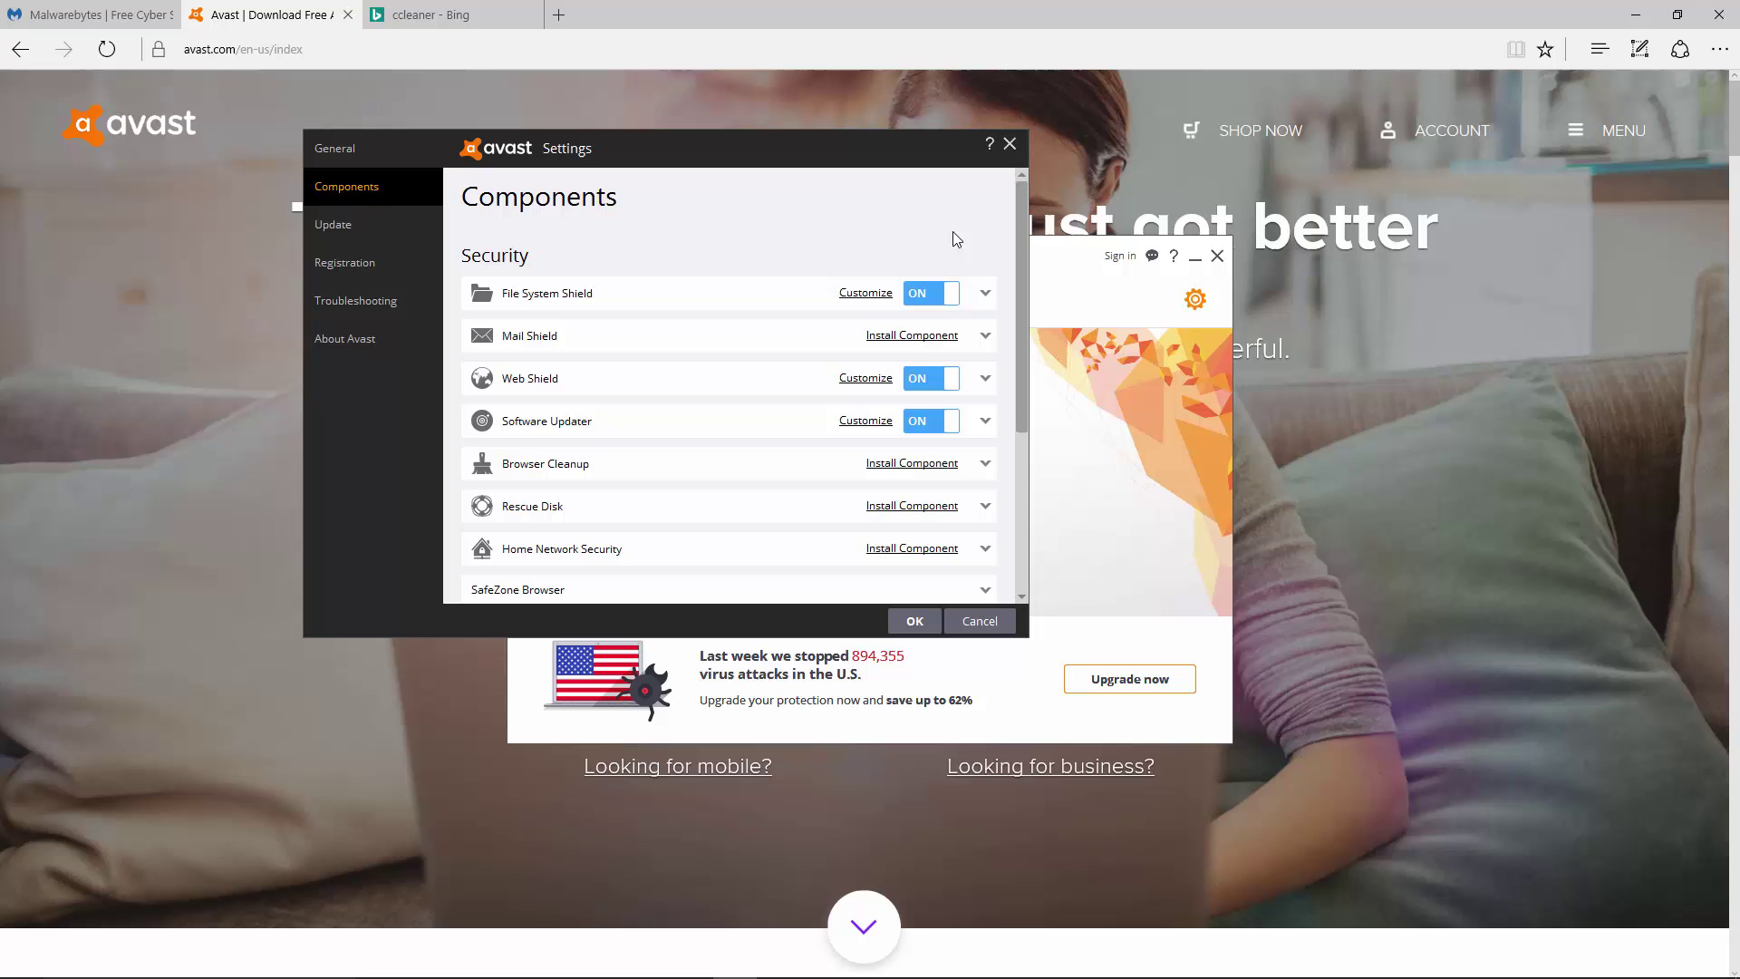
click(1009, 148)
Request the free Malwarebytes download, cancel saving the installer, and switch to the ccleaner results tab.
click(124, 17)
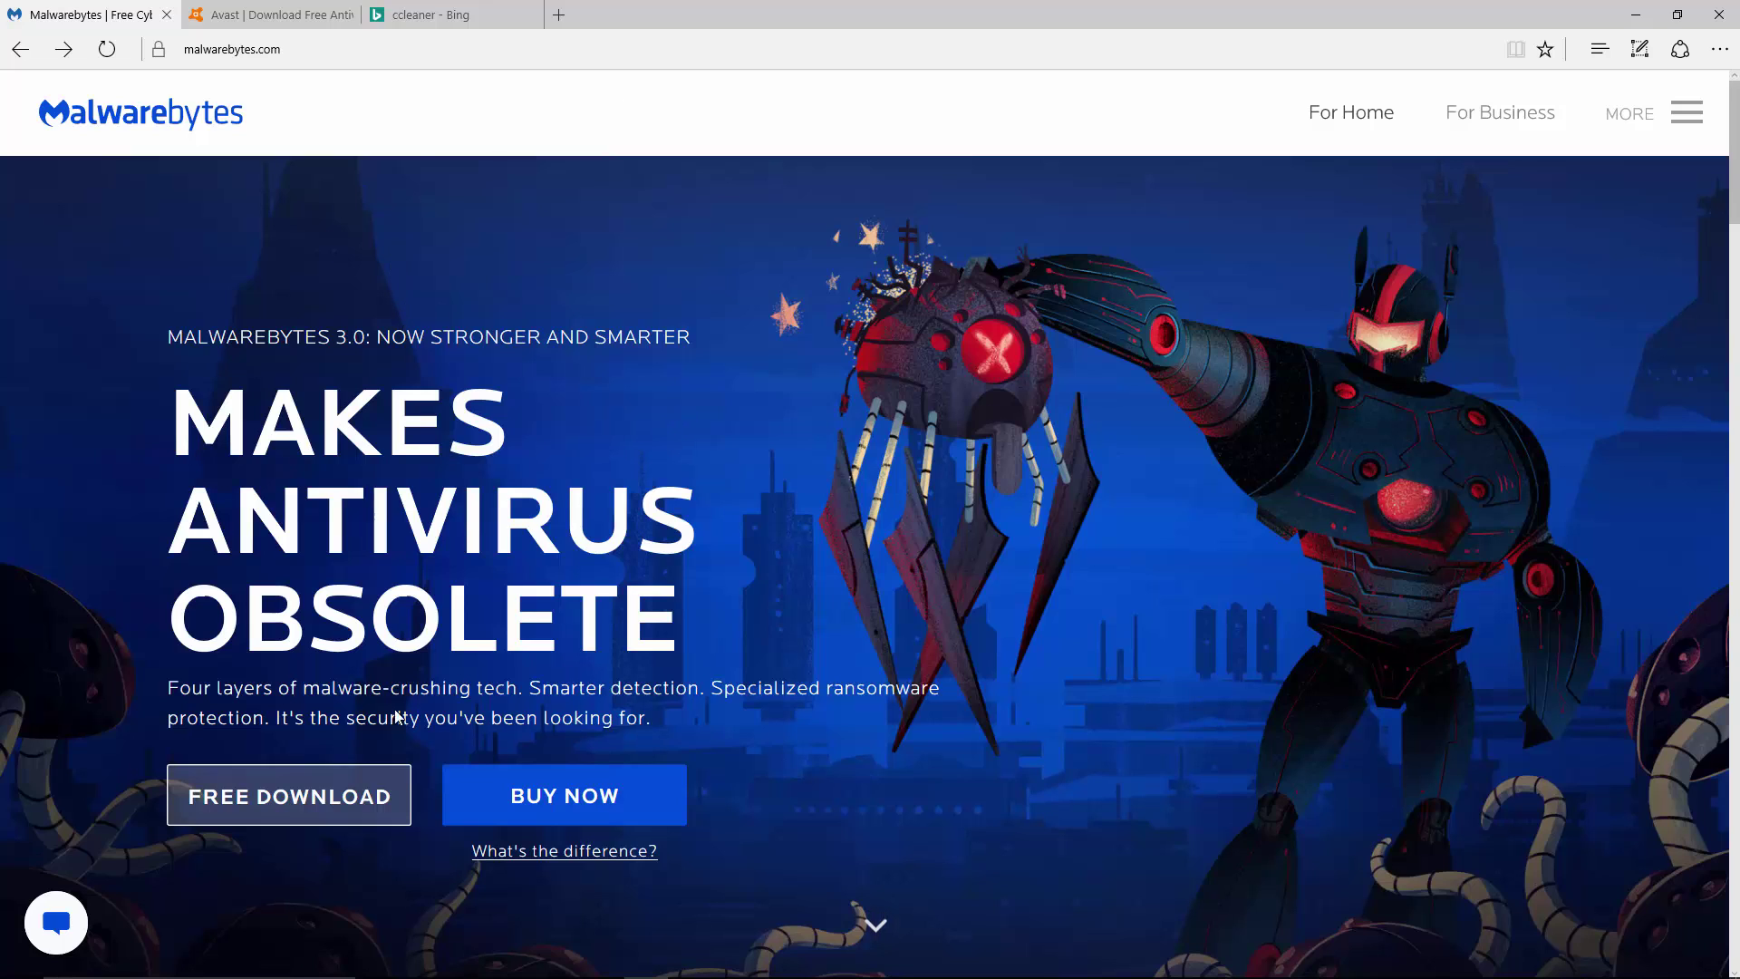
click(318, 792)
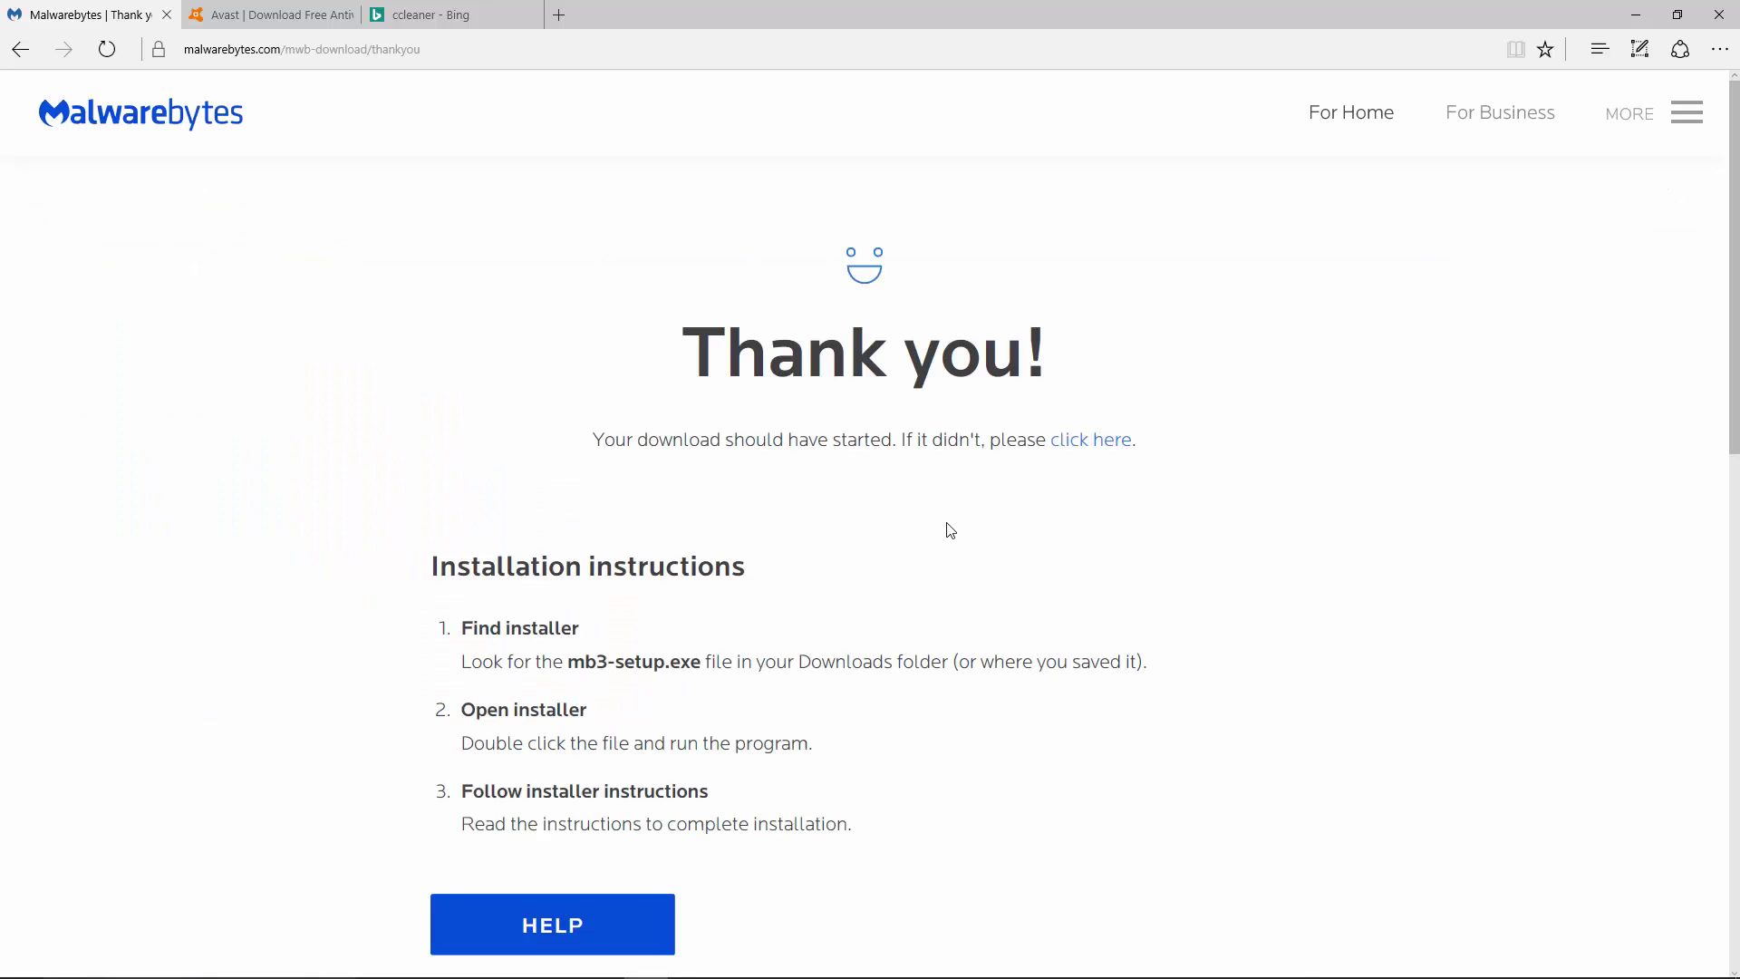
scroll(950, 530, down, 2)
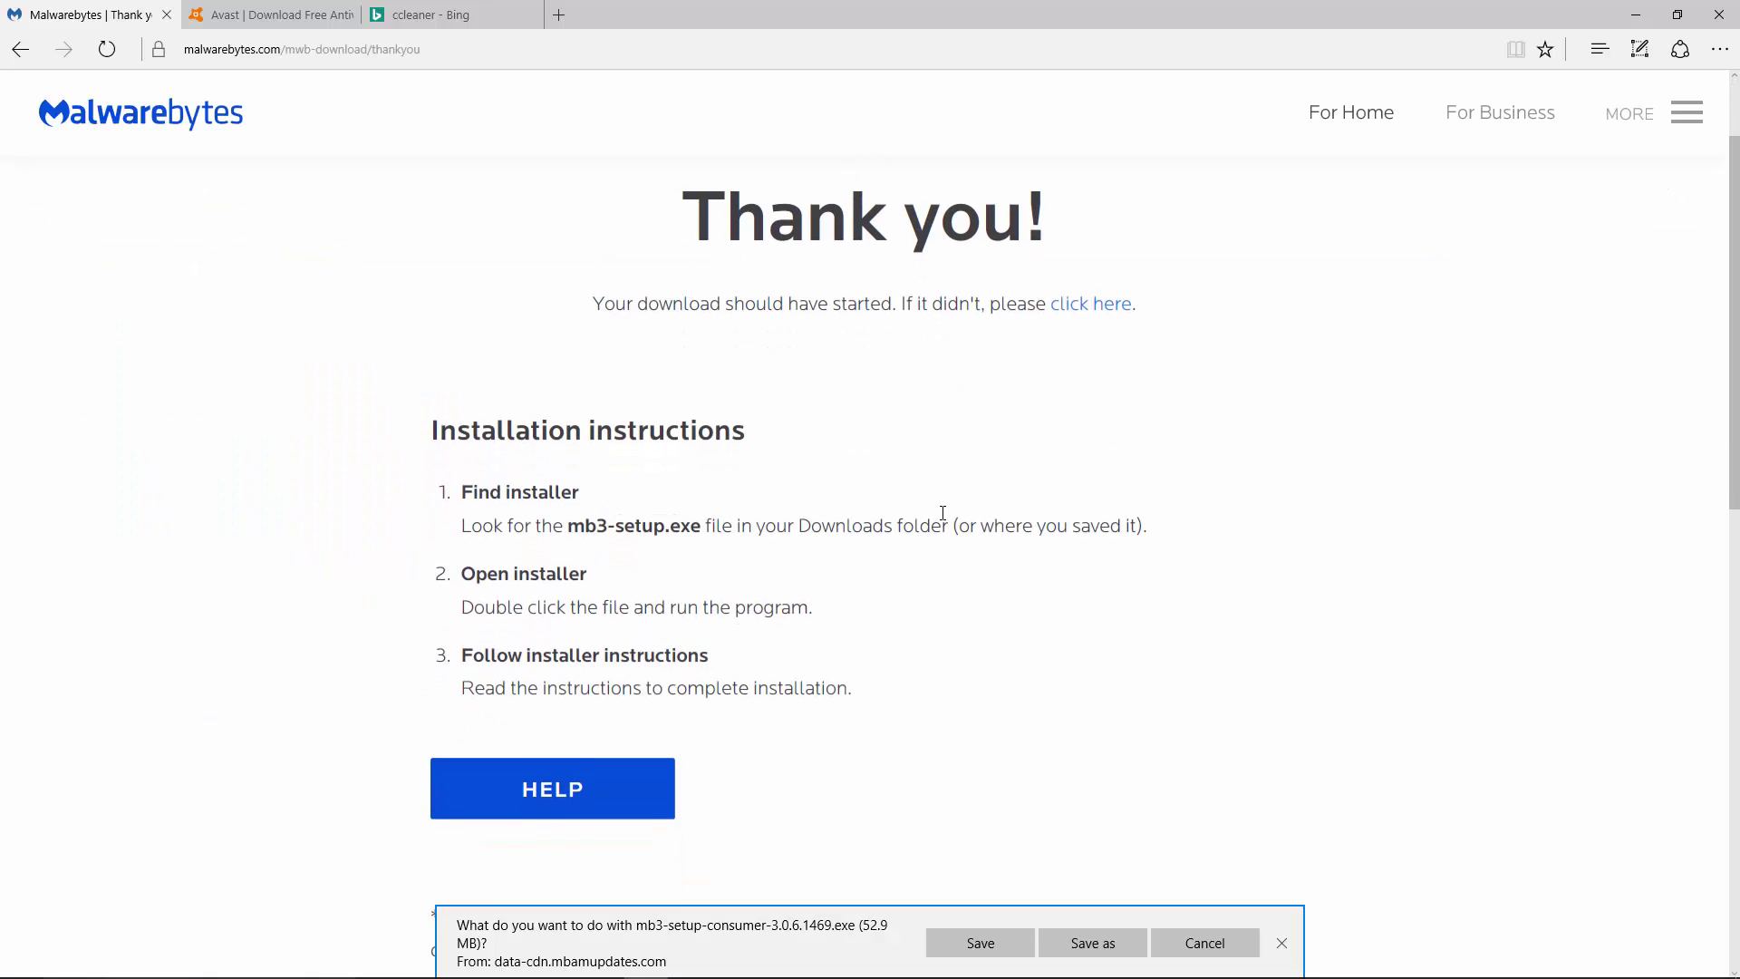
click(1221, 945)
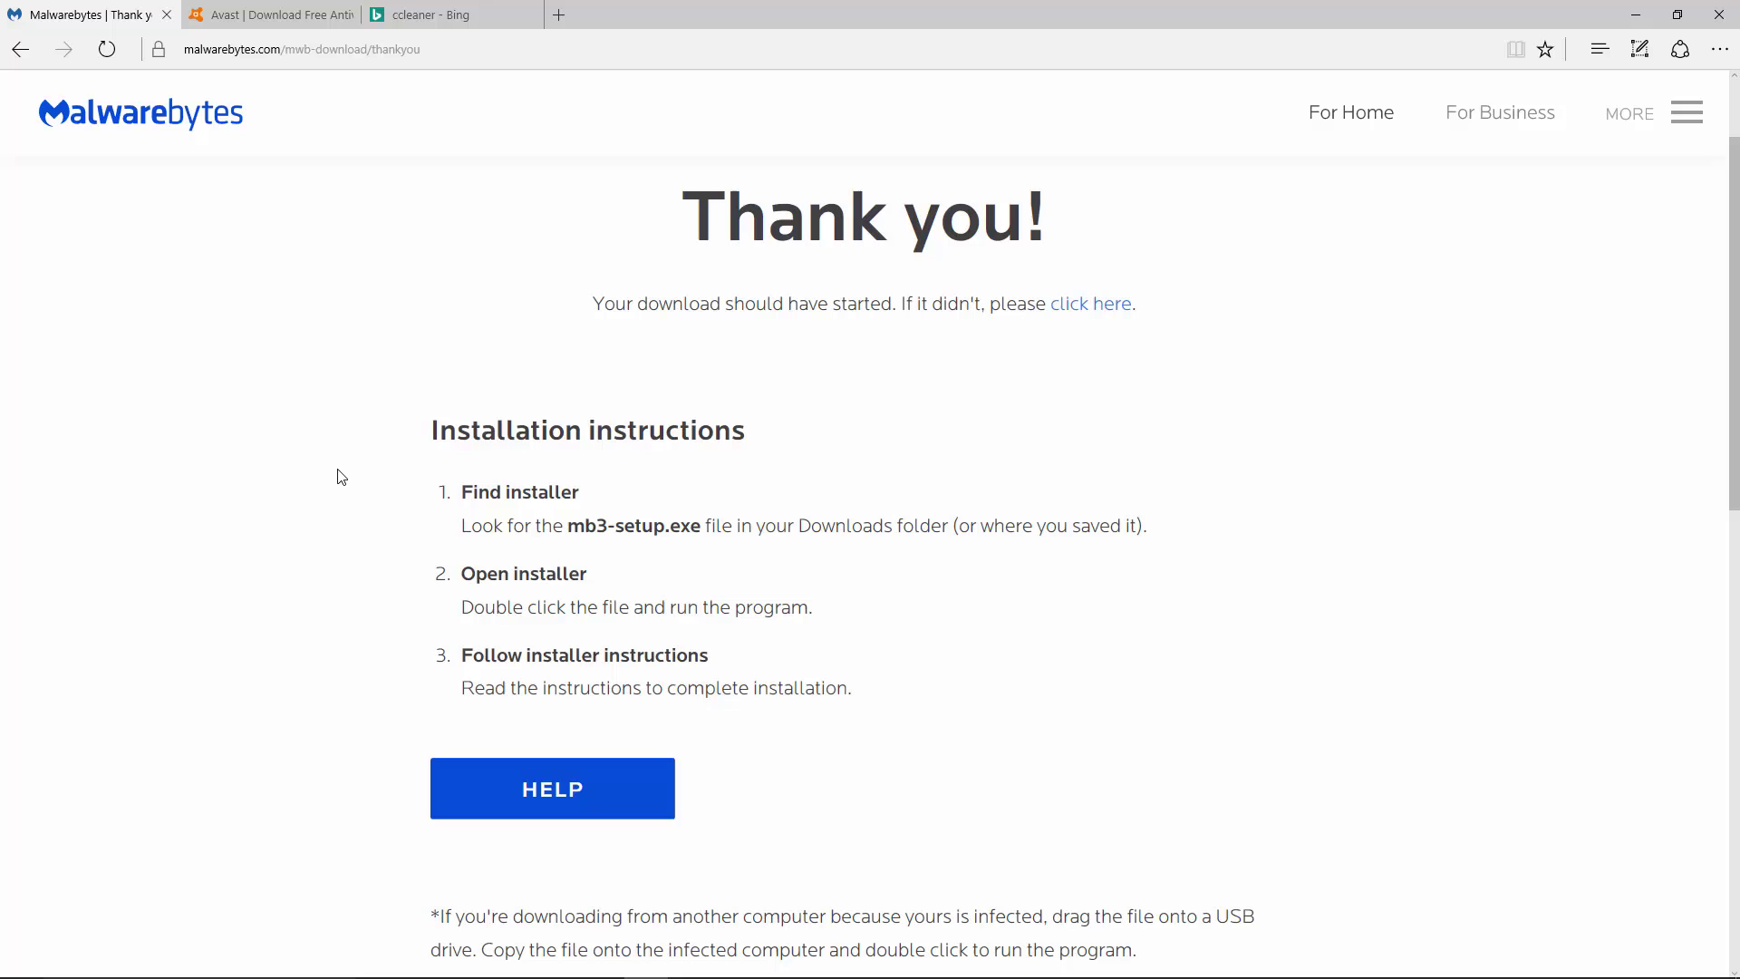
key(ctrl+3)
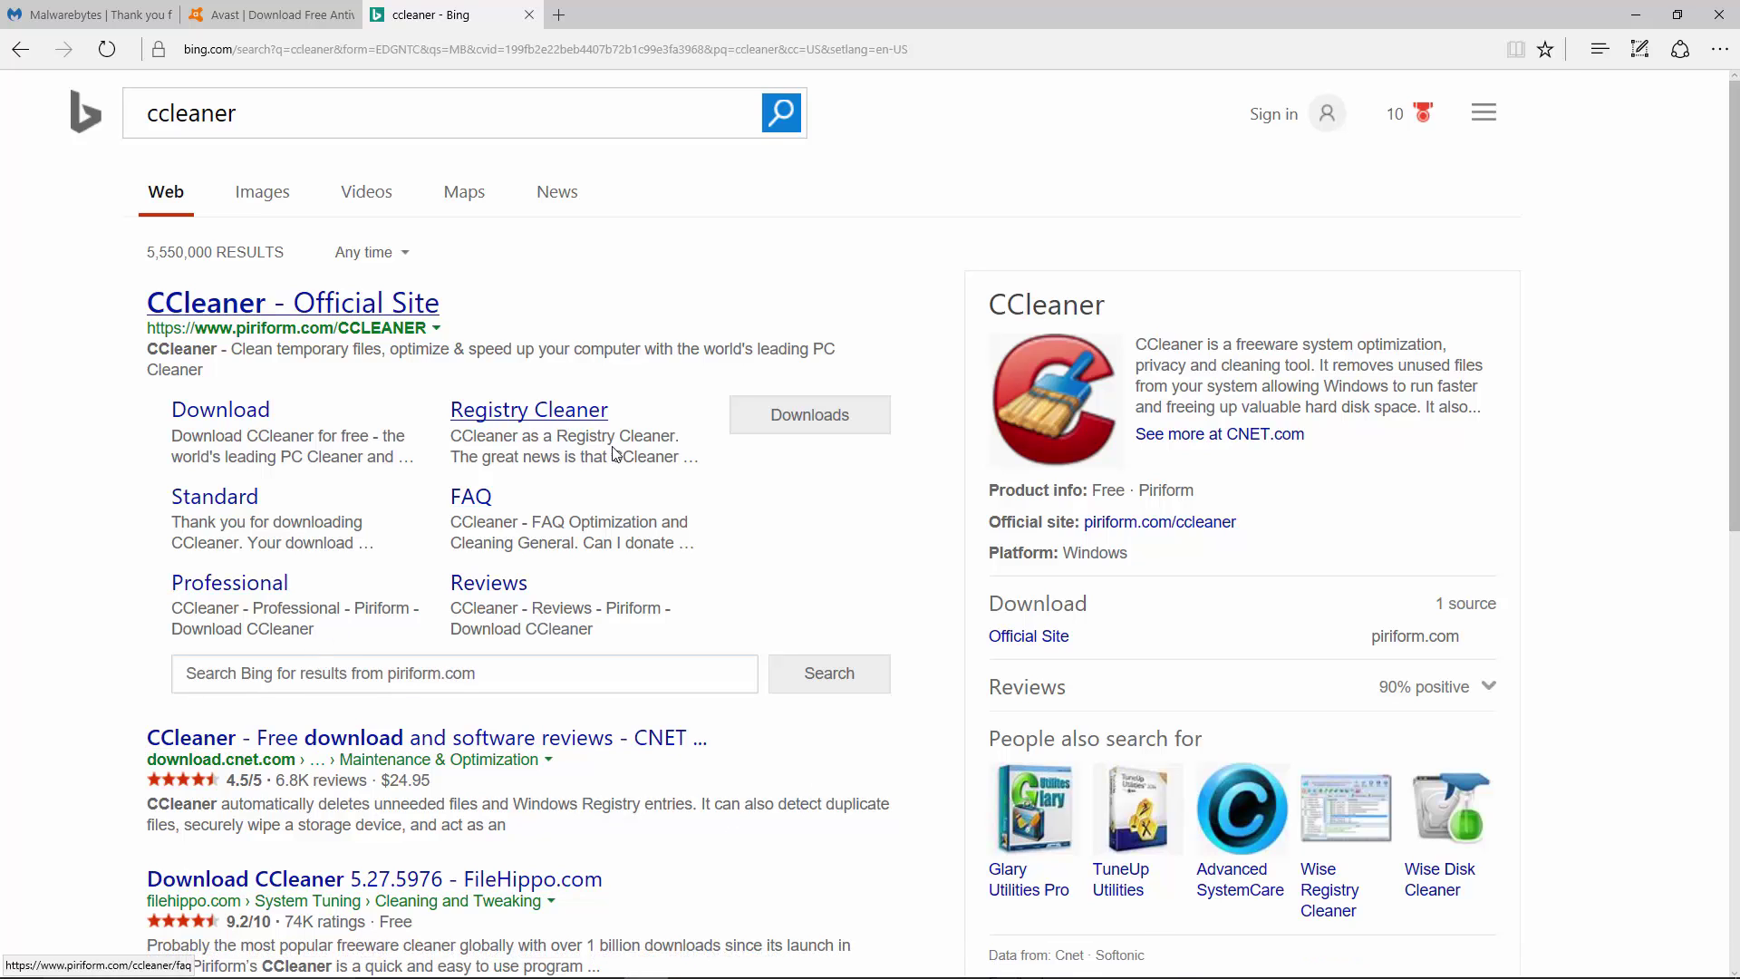
Run an Avast Smart Scan and skip updating the four outdated programs it flags.
click(745, 970)
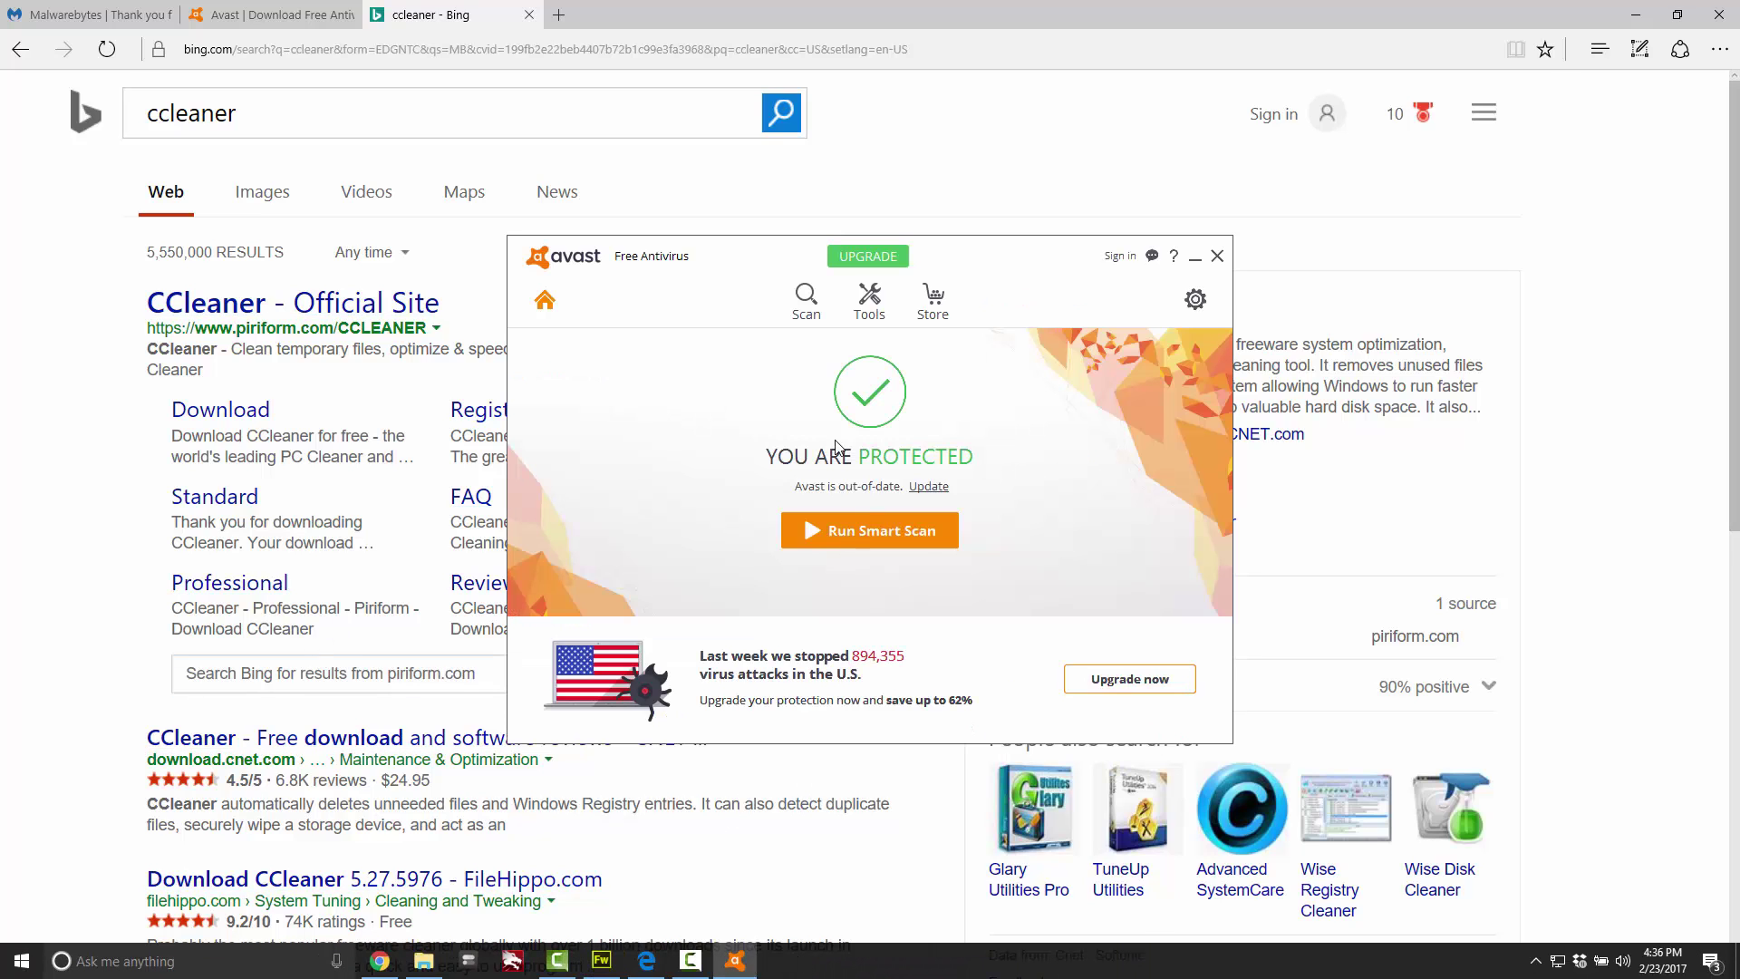
click(848, 534)
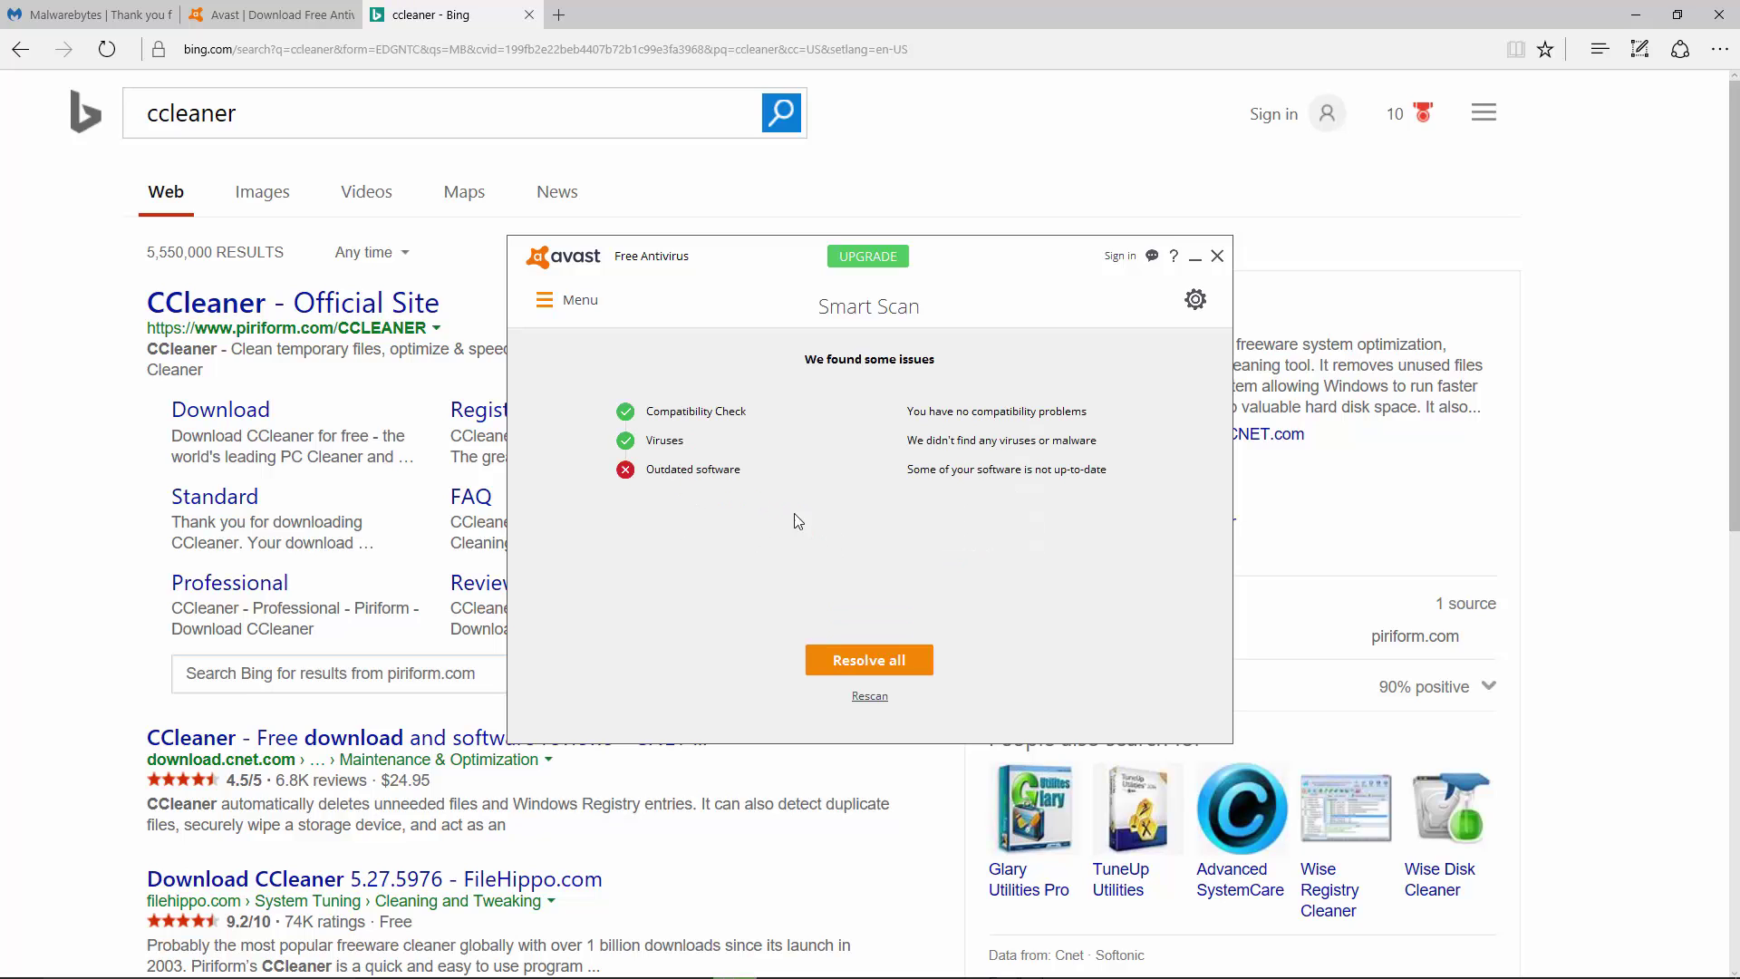
click(861, 663)
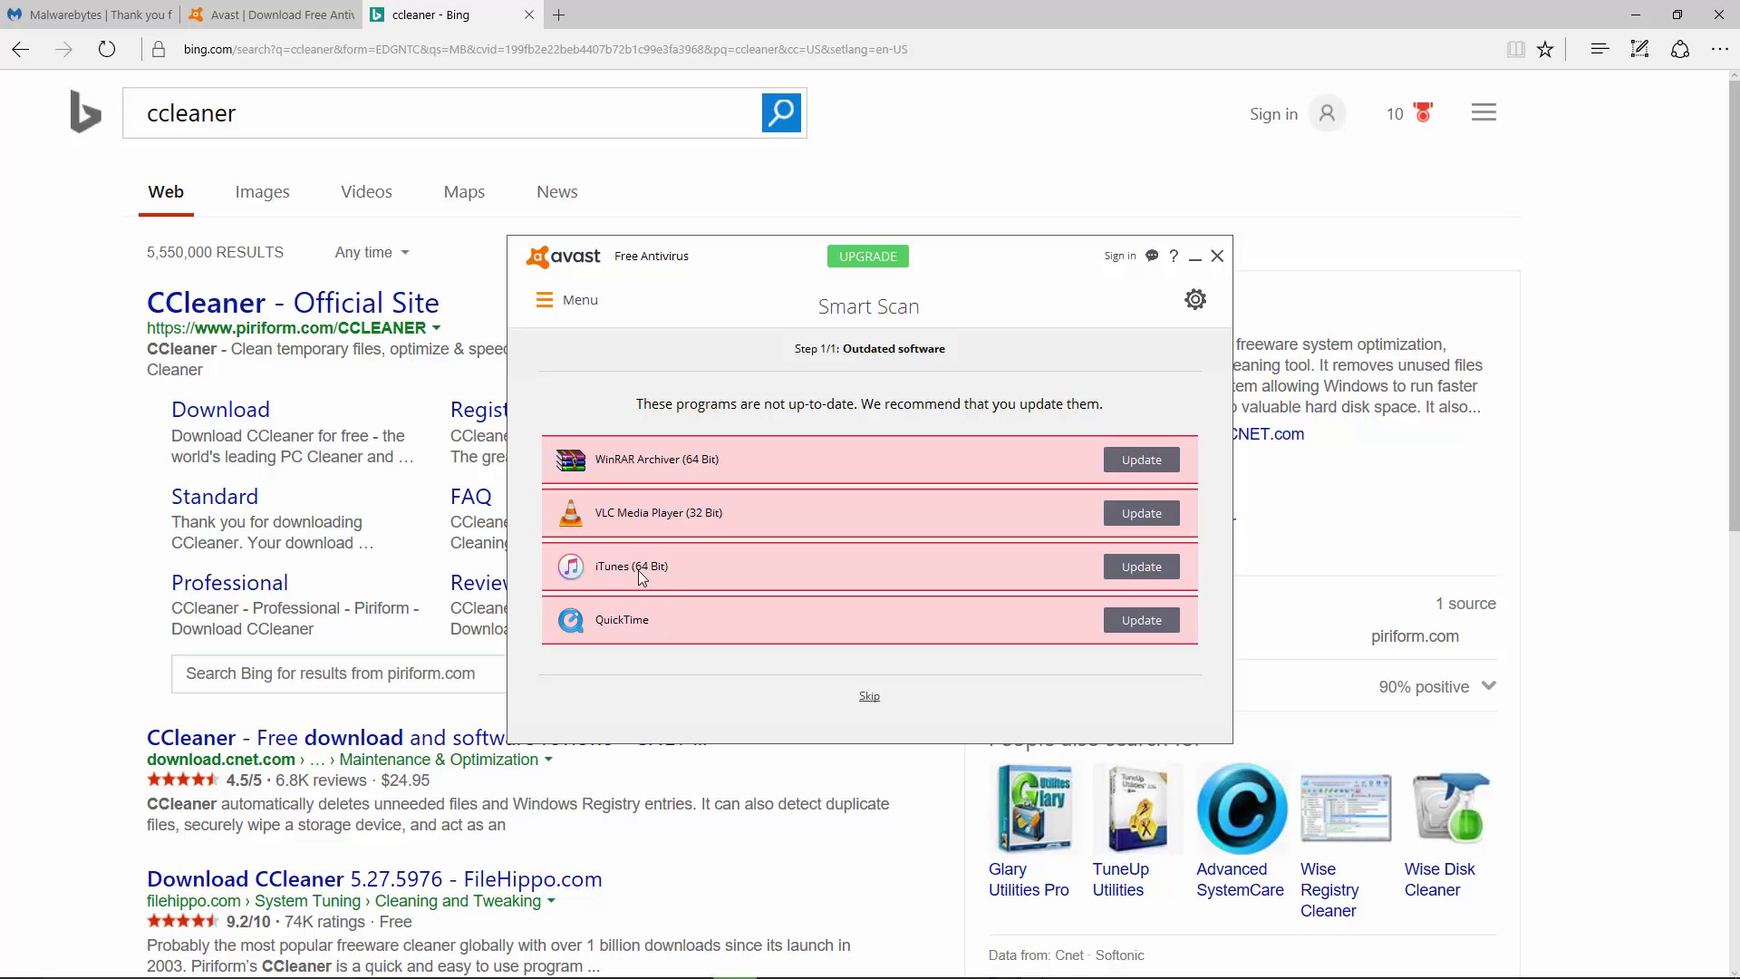
click(869, 697)
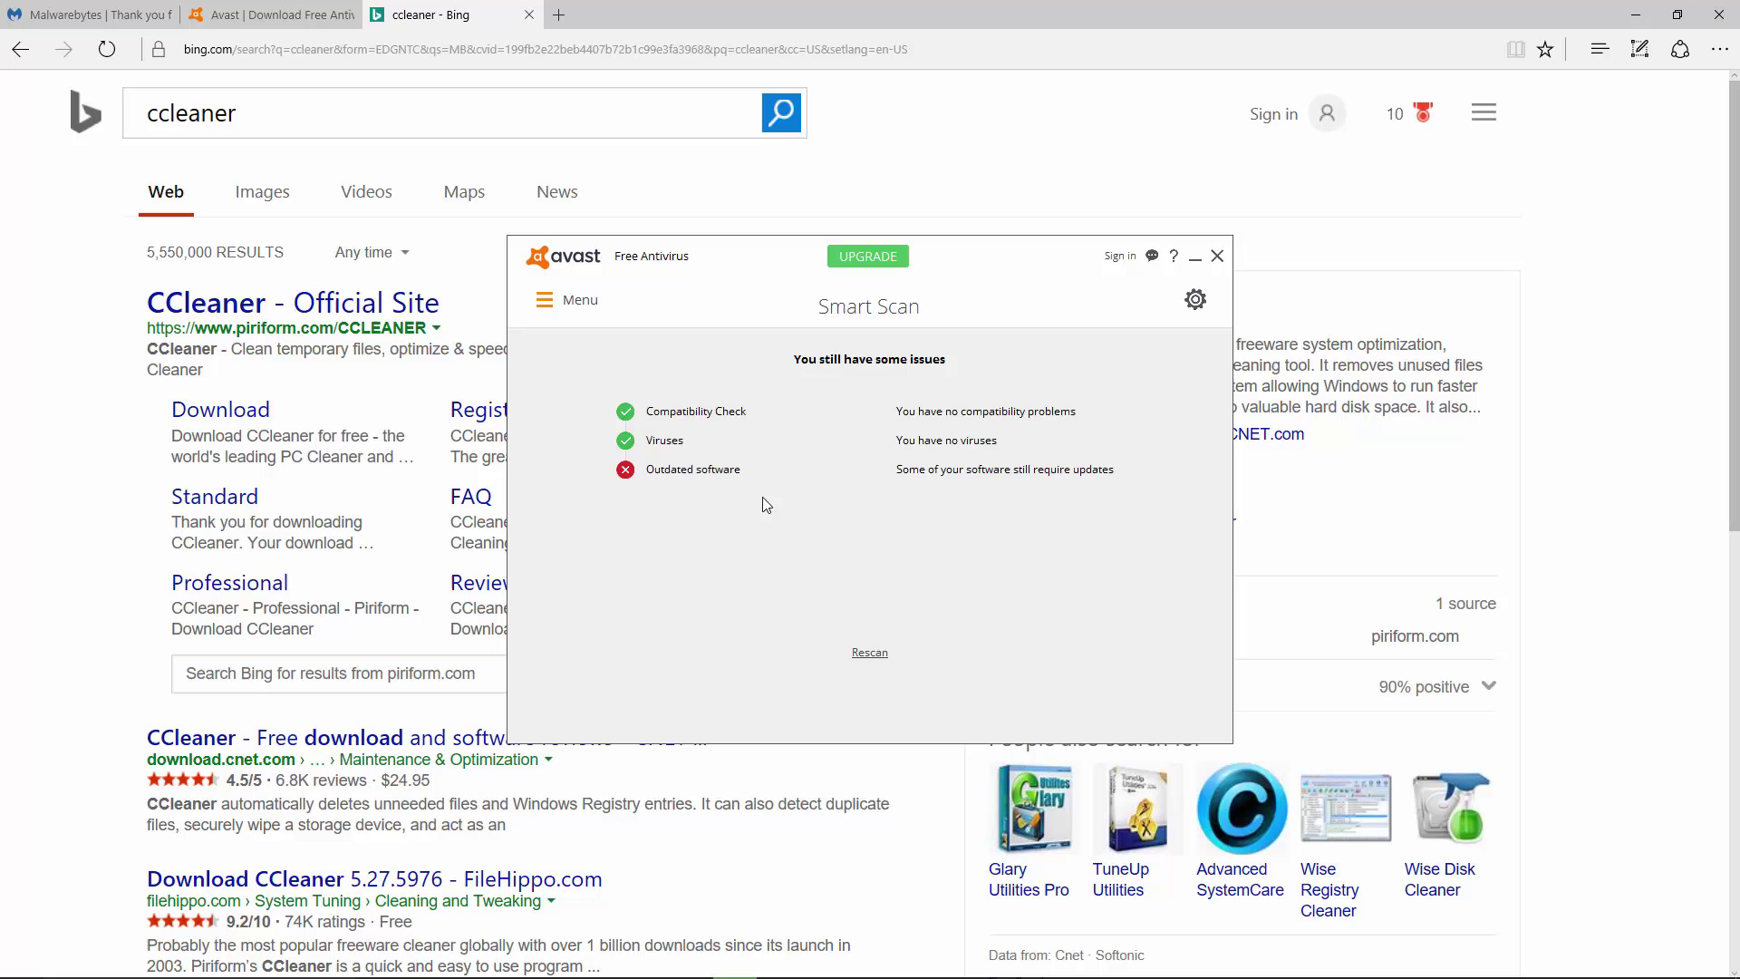
Close Avast, run Malwarebytes Anti-Malware as administrator via a 'mal' search, and start a Threat Scan.
click(1217, 255)
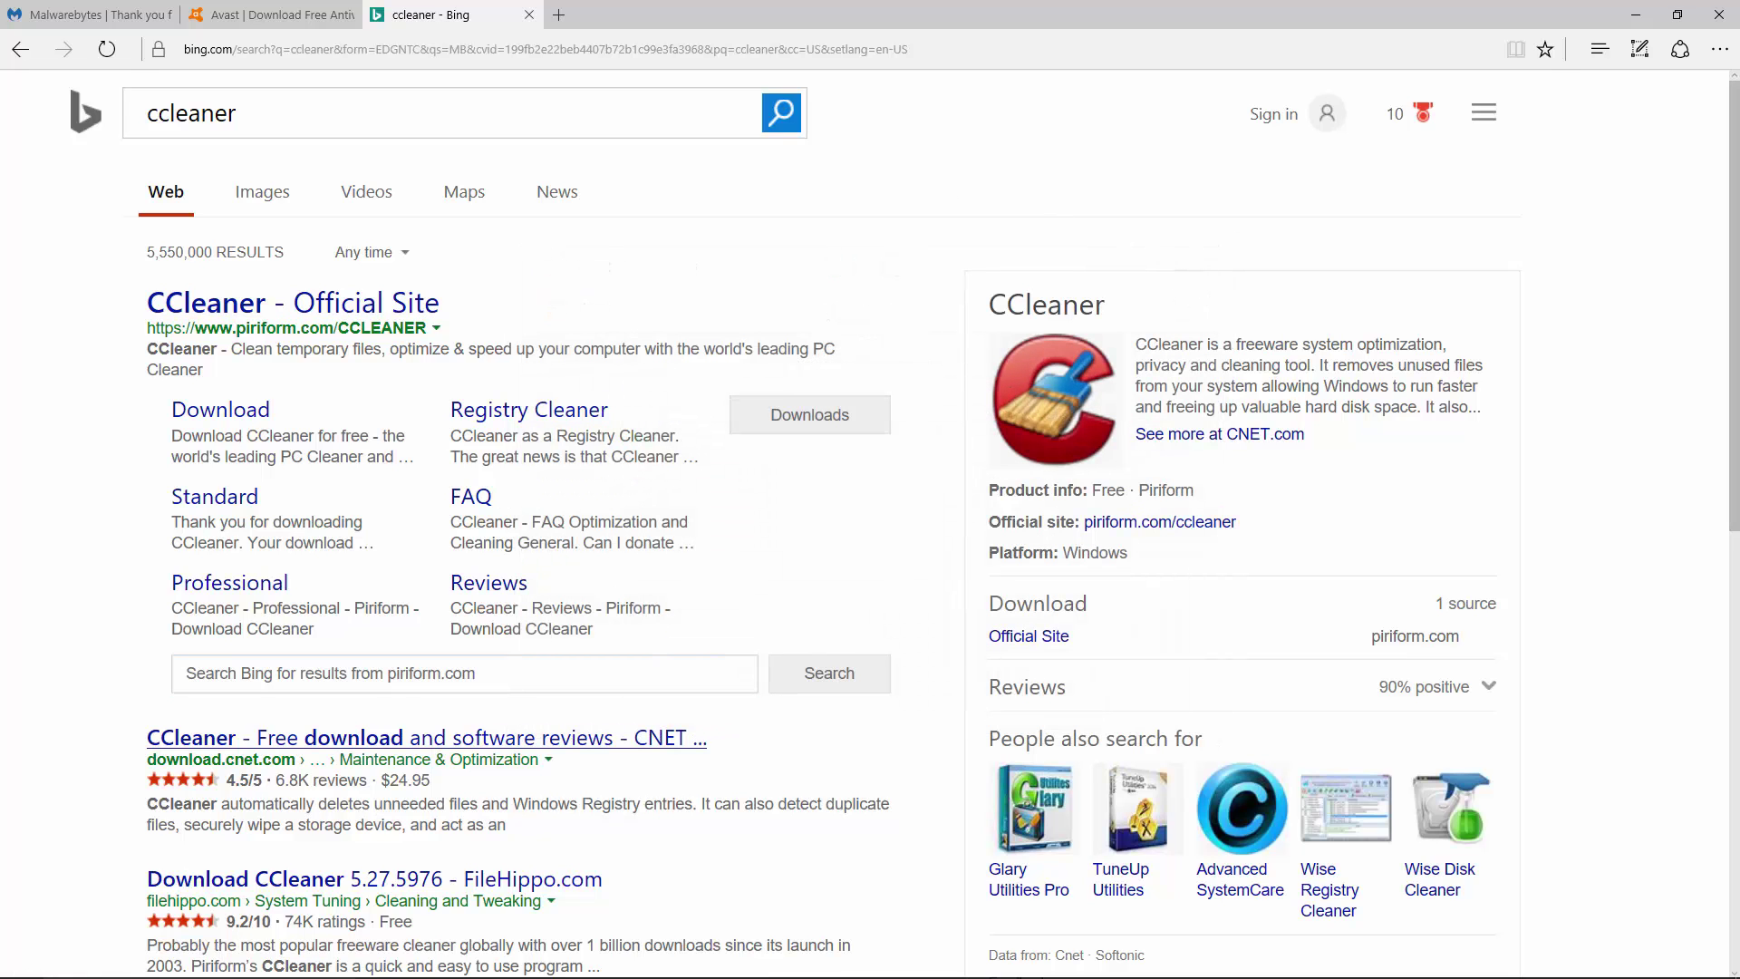
click(207, 962)
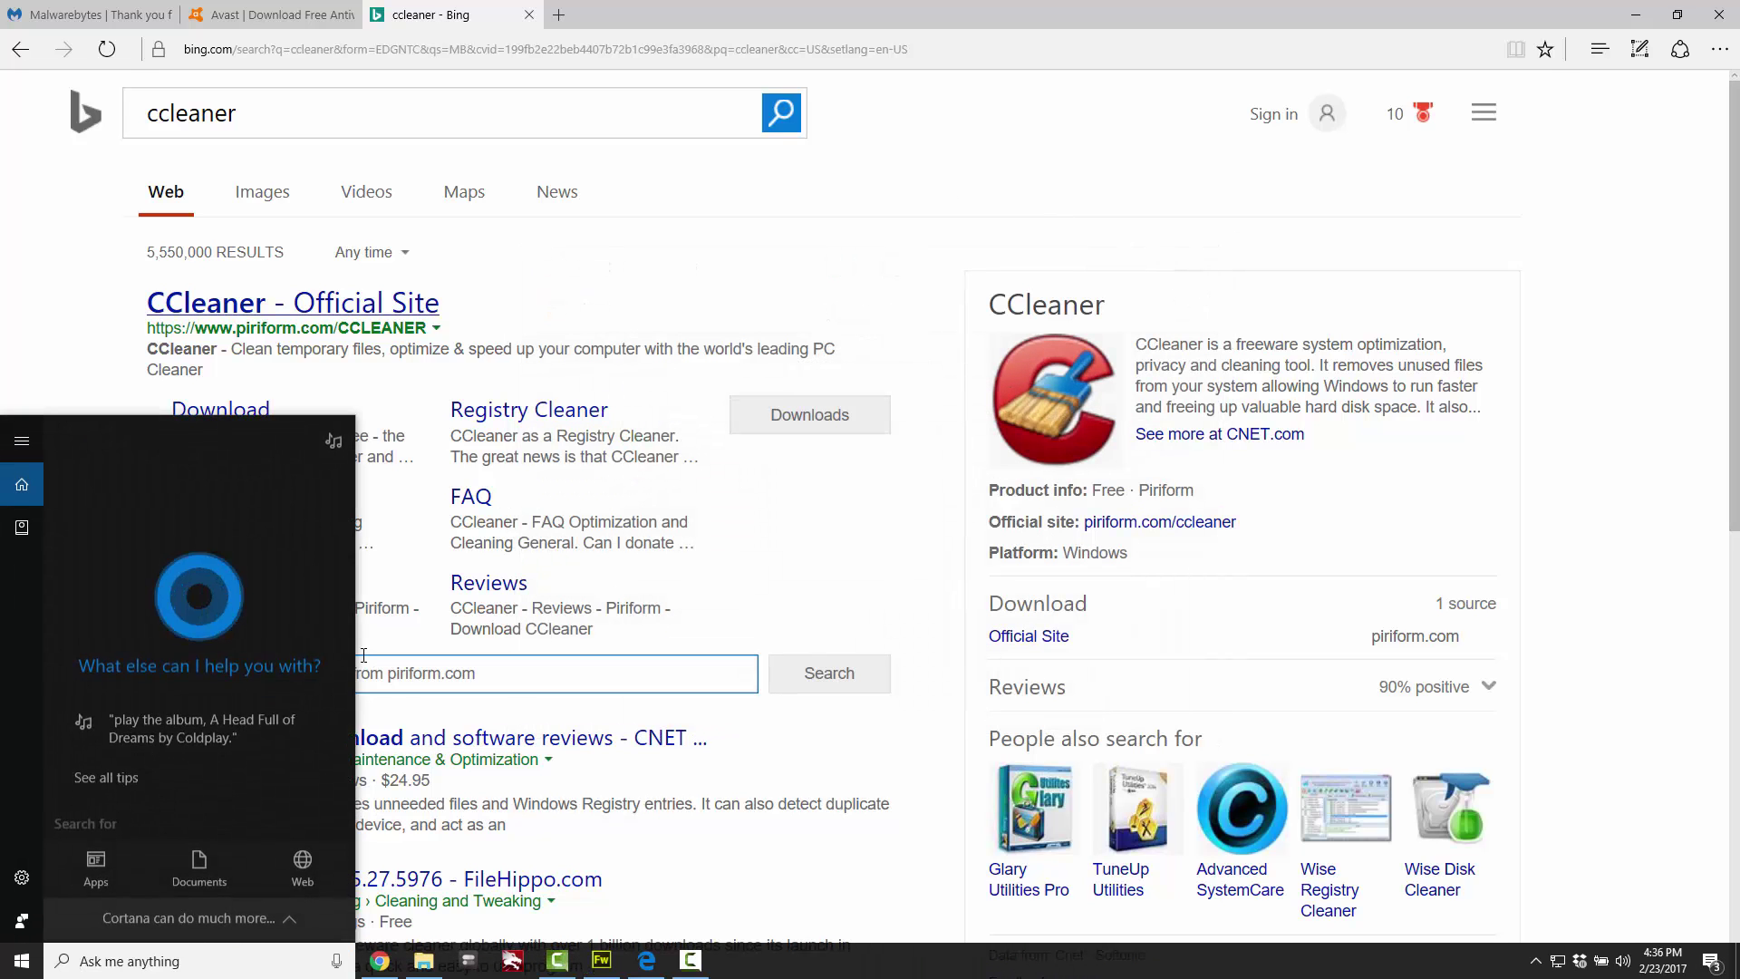
text(mal)
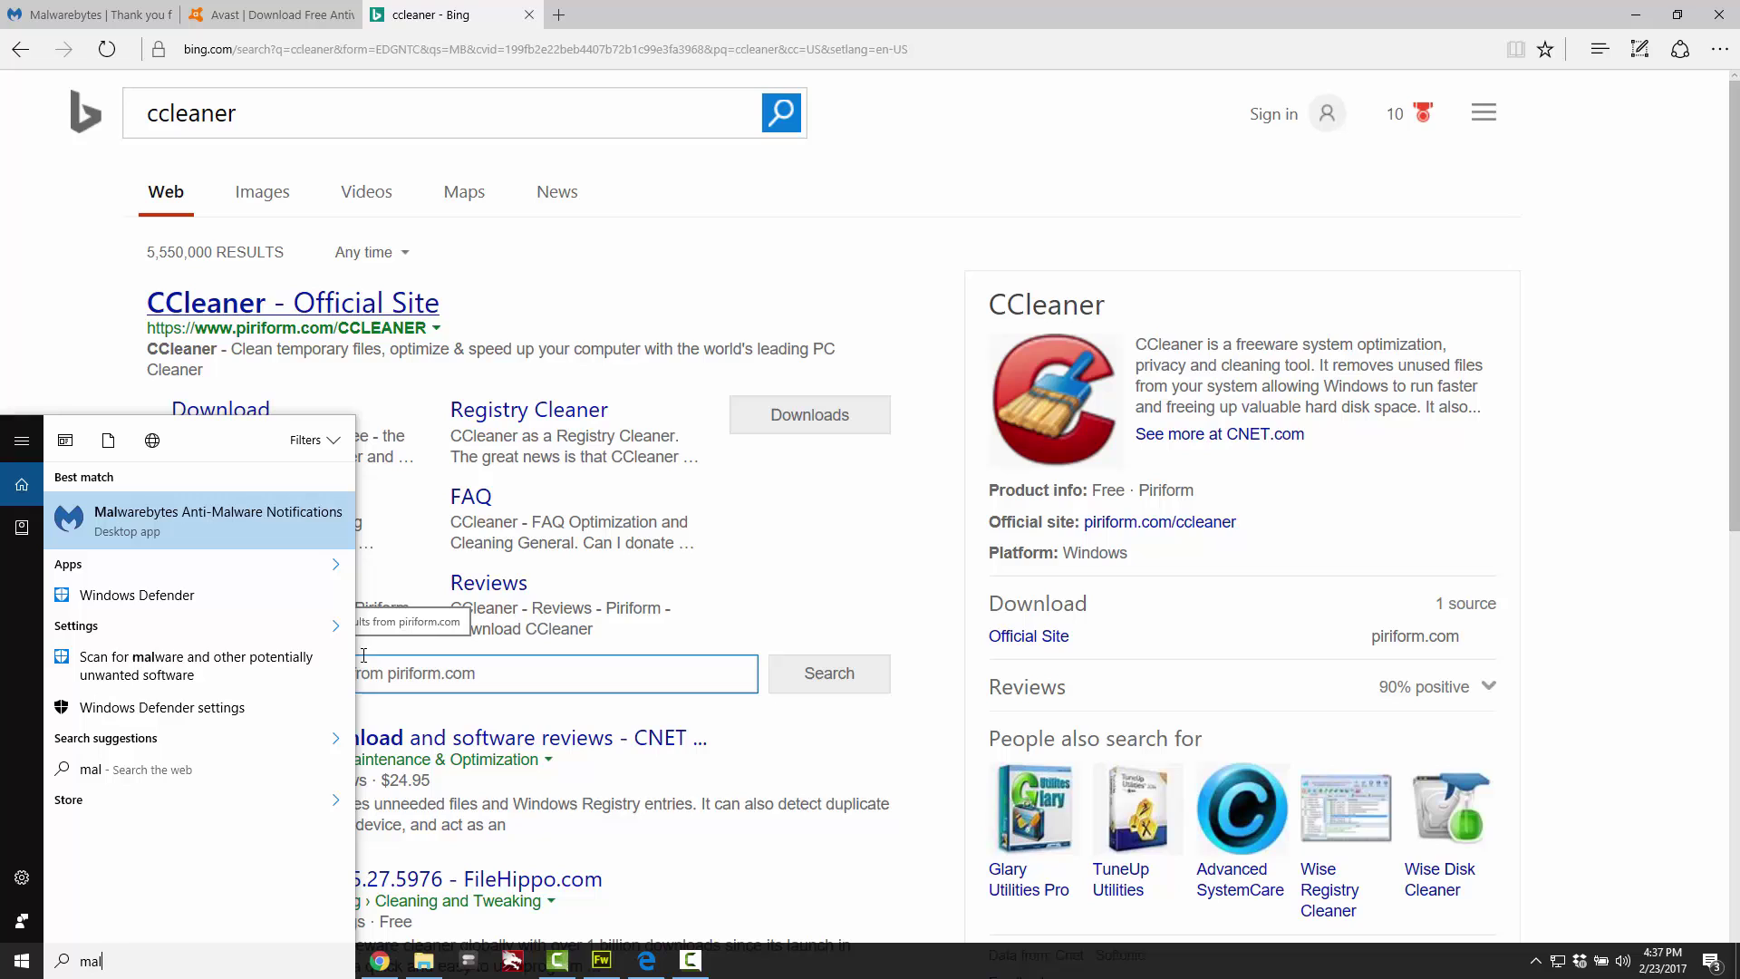
right_click(181, 526)
click(255, 544)
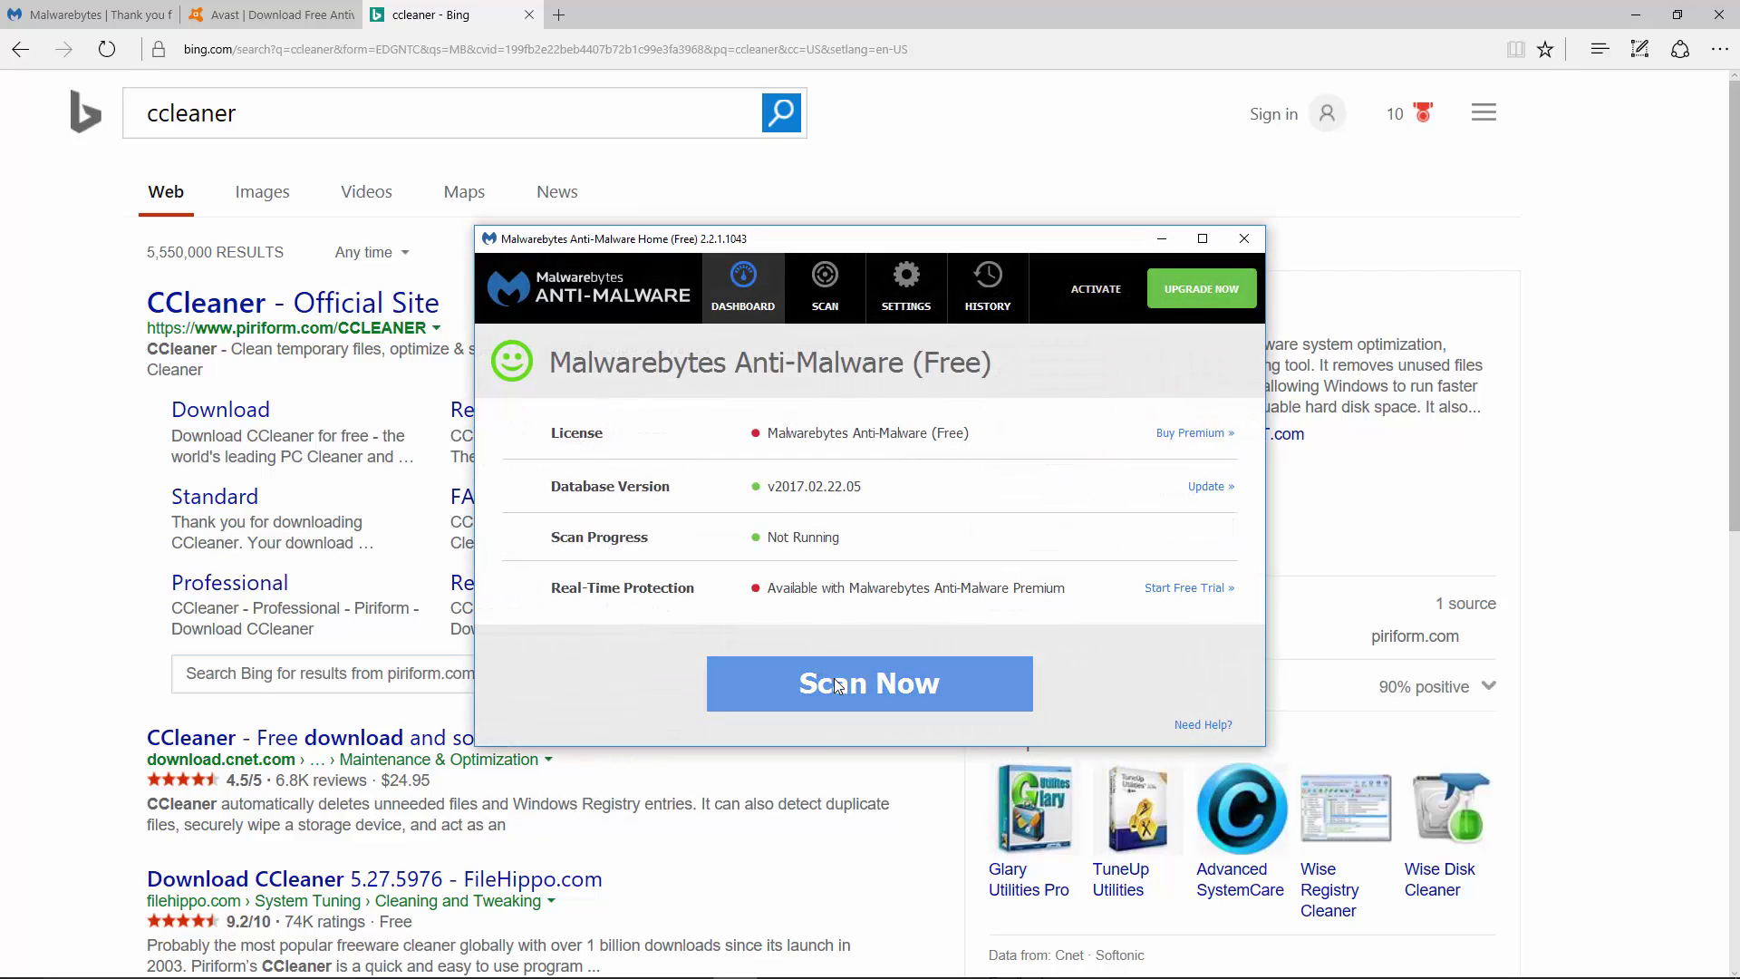
click(838, 686)
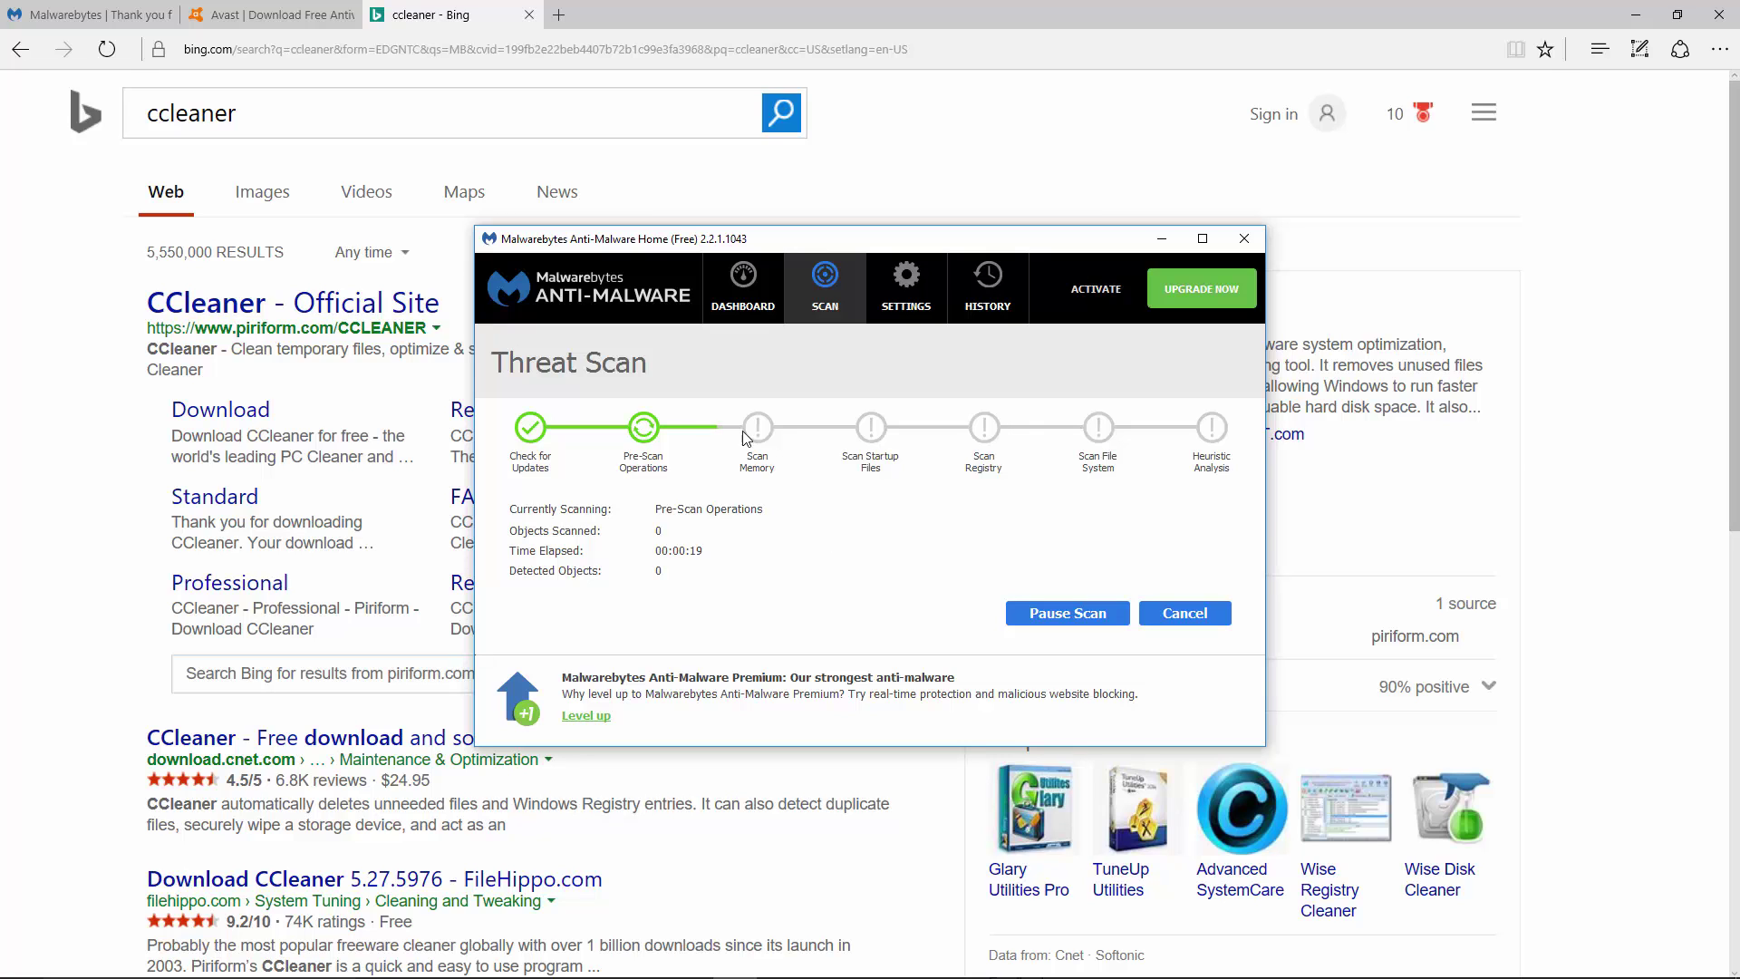
Launch CCleaner by searching Windows for 'clean'.
key(super+s)
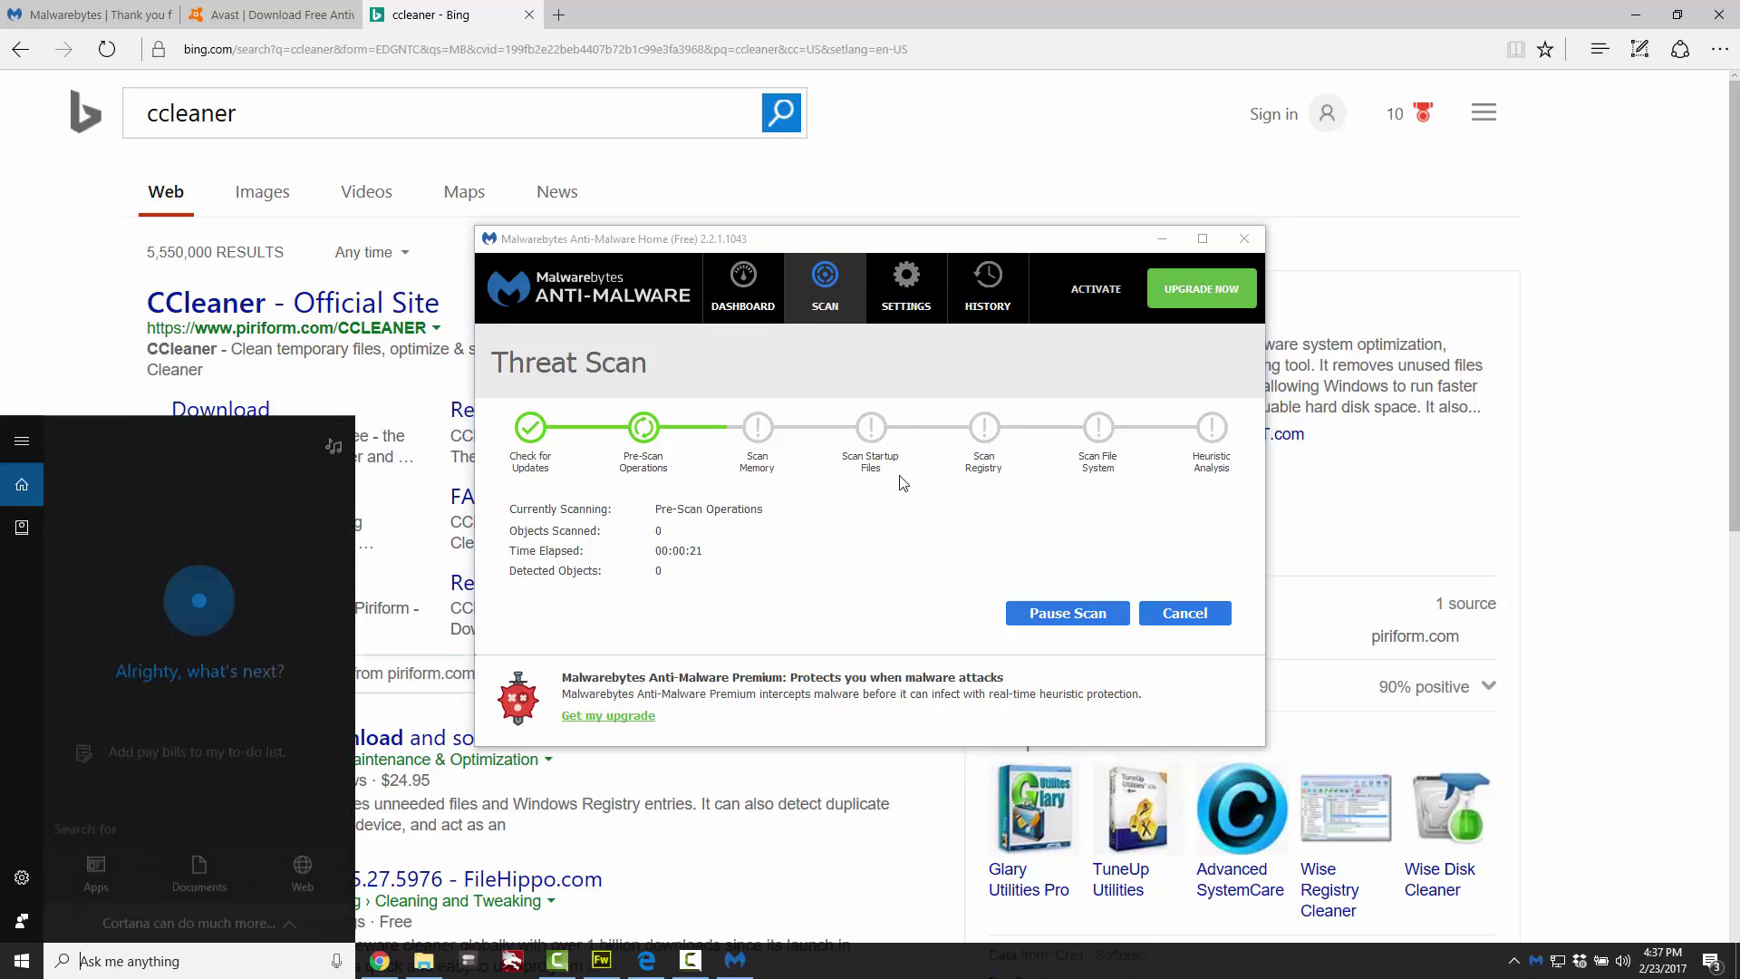
text(c)
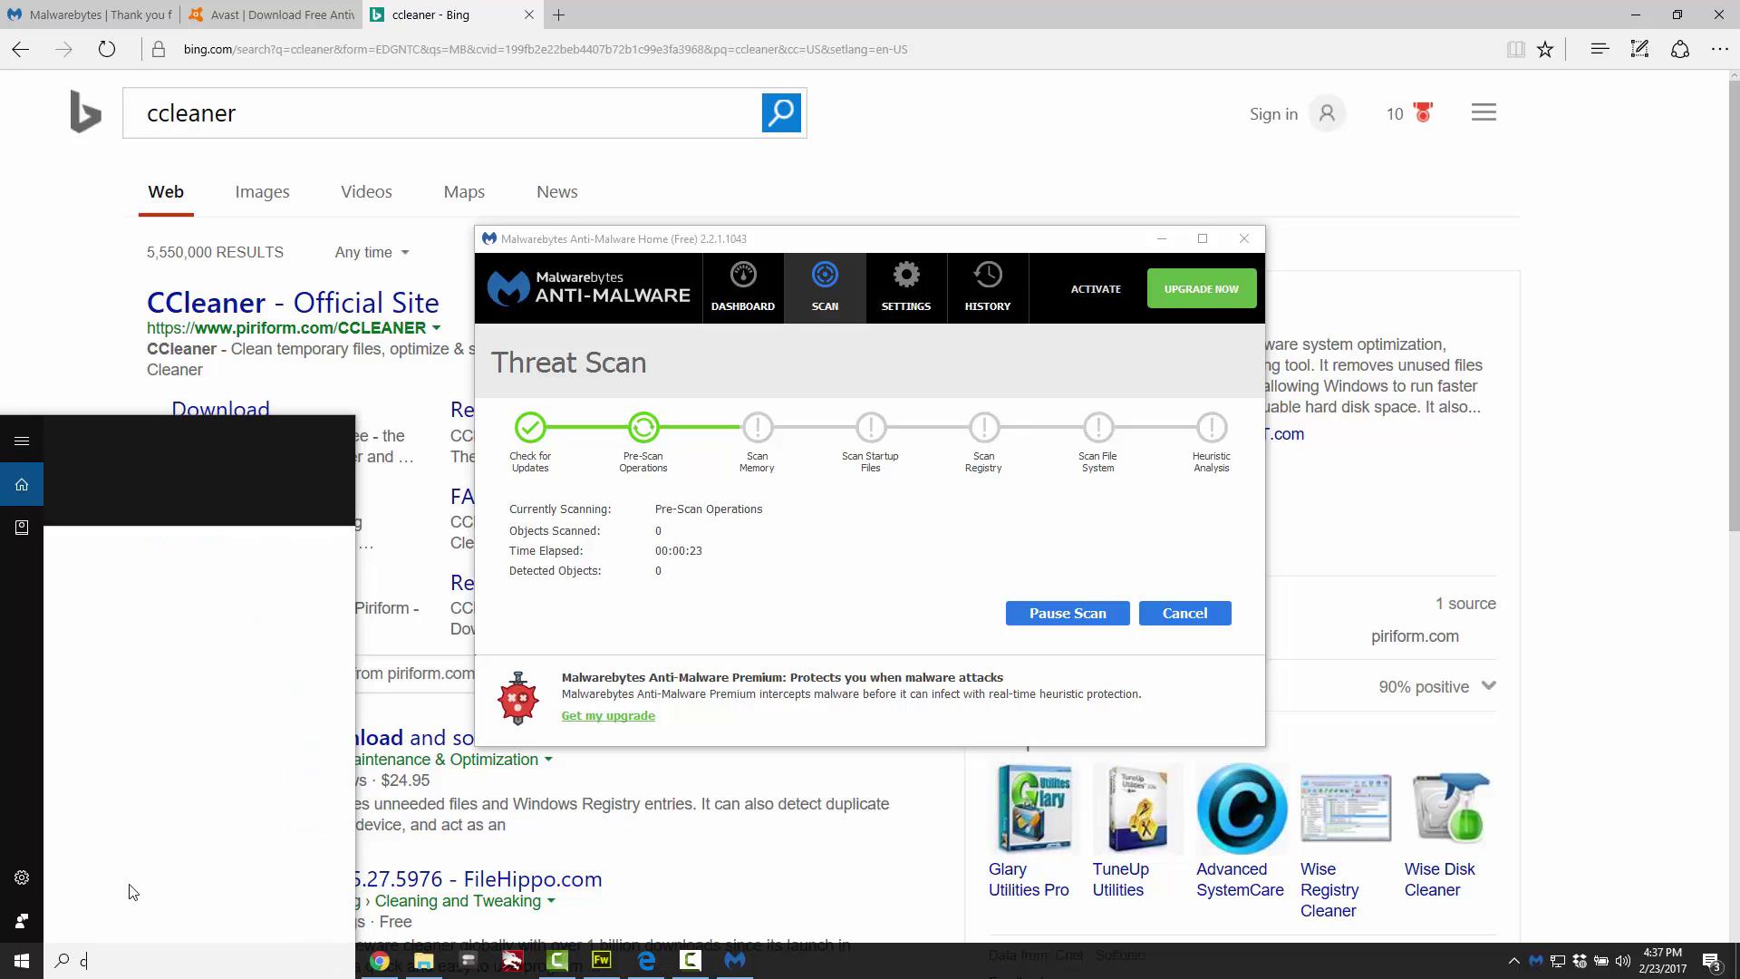
text(lean)
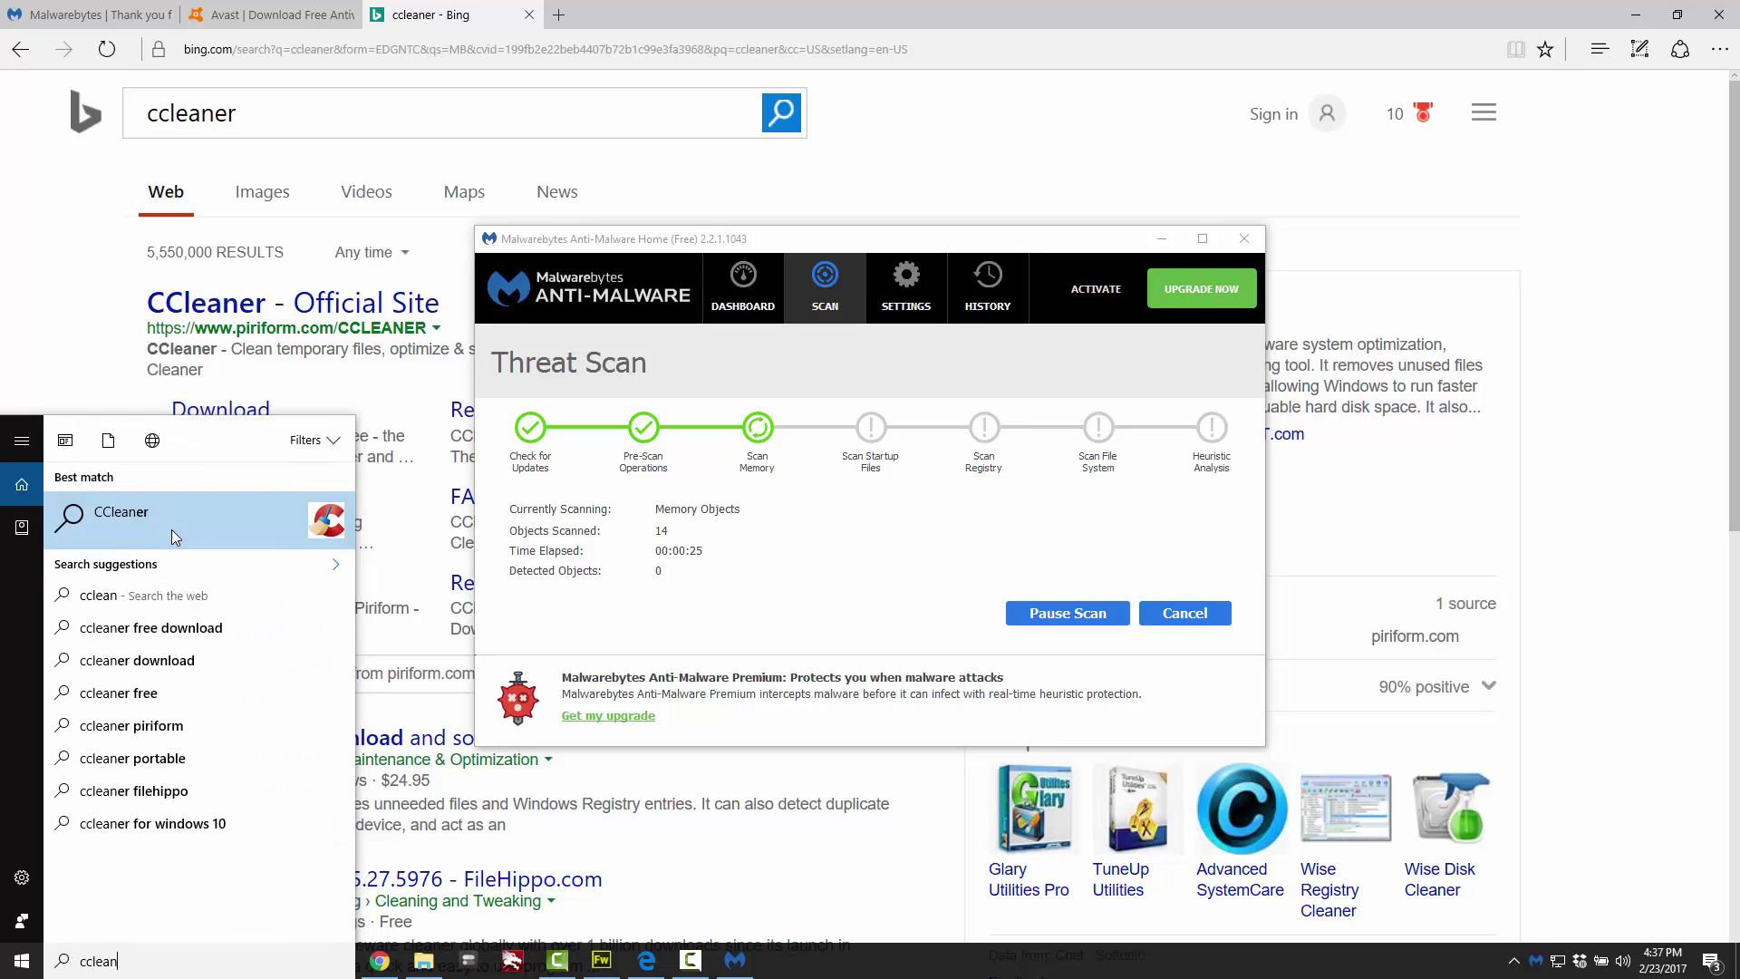
click(94, 517)
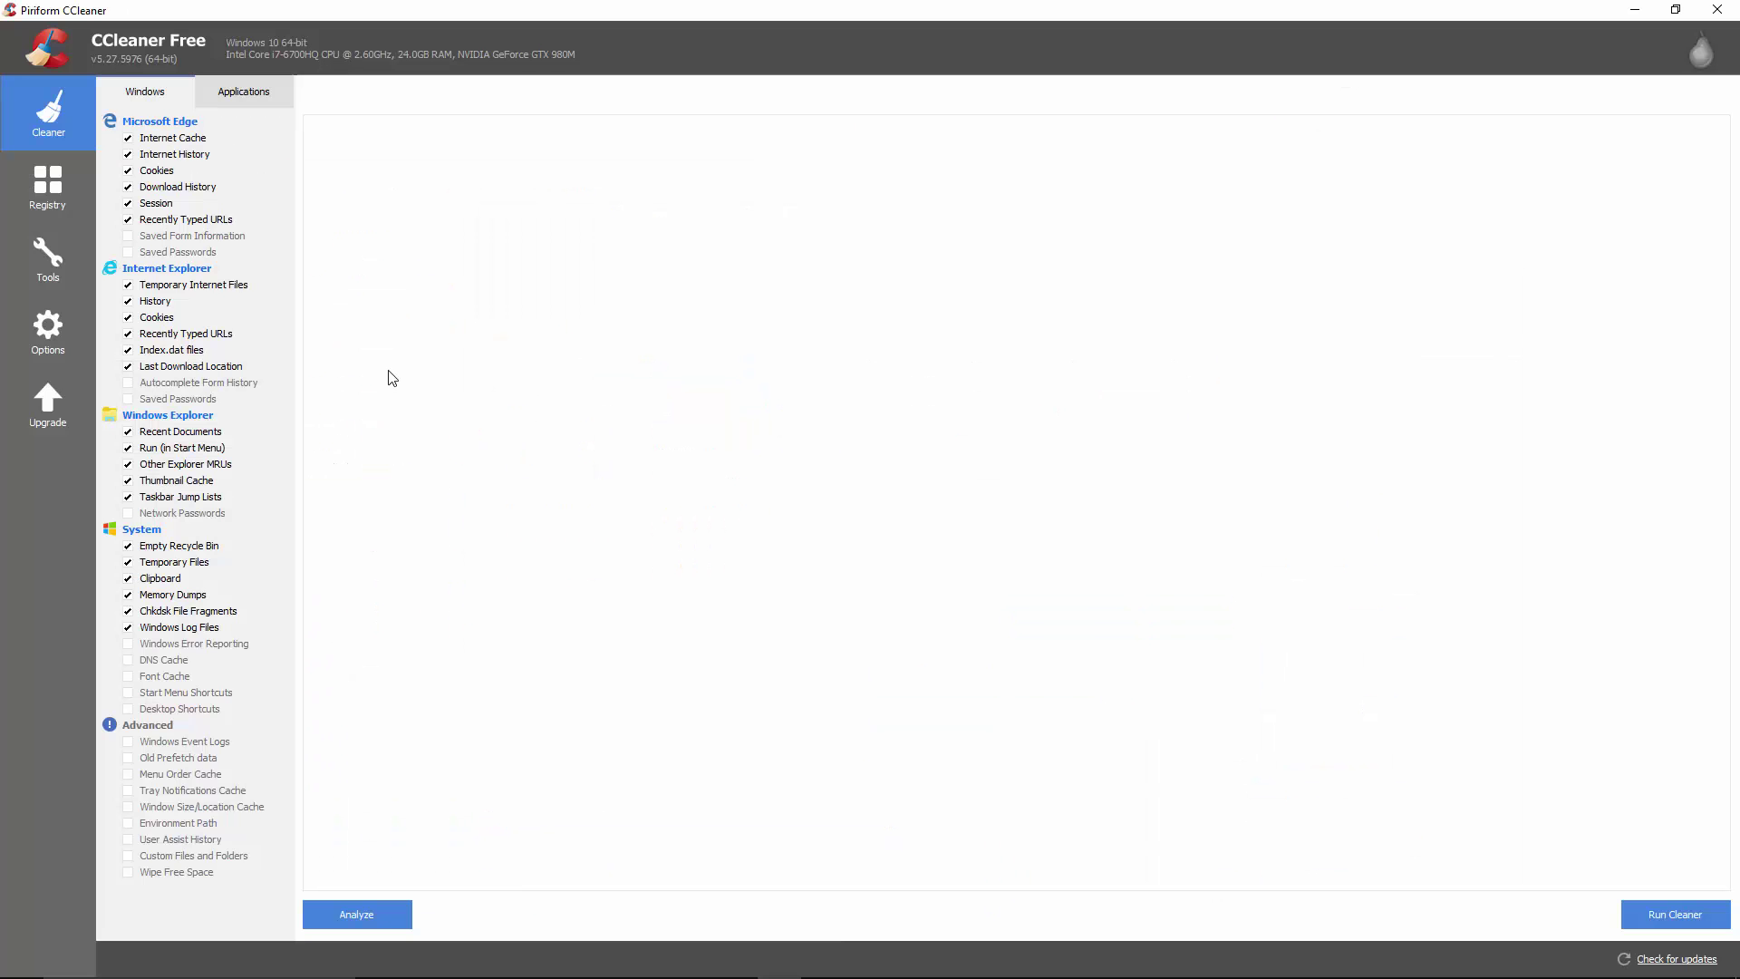
Look over the Applications cleaning checklist, then return to the Windows checklist.
click(242, 101)
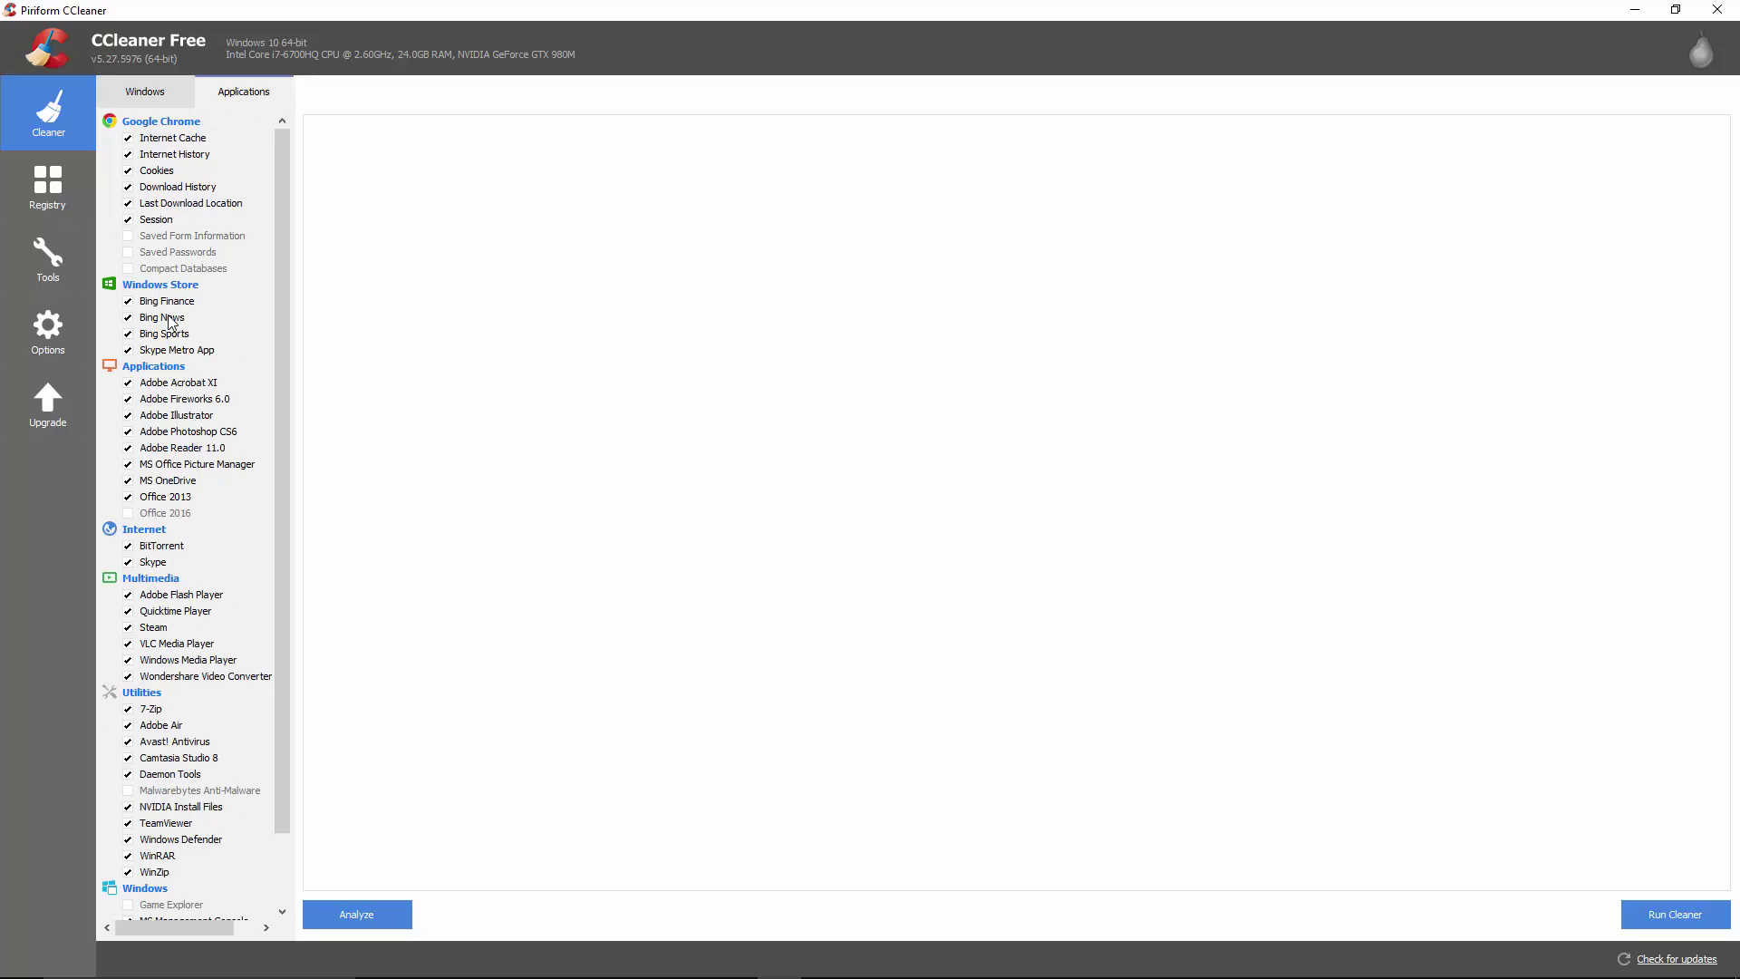
scroll(225, 453, down, 2)
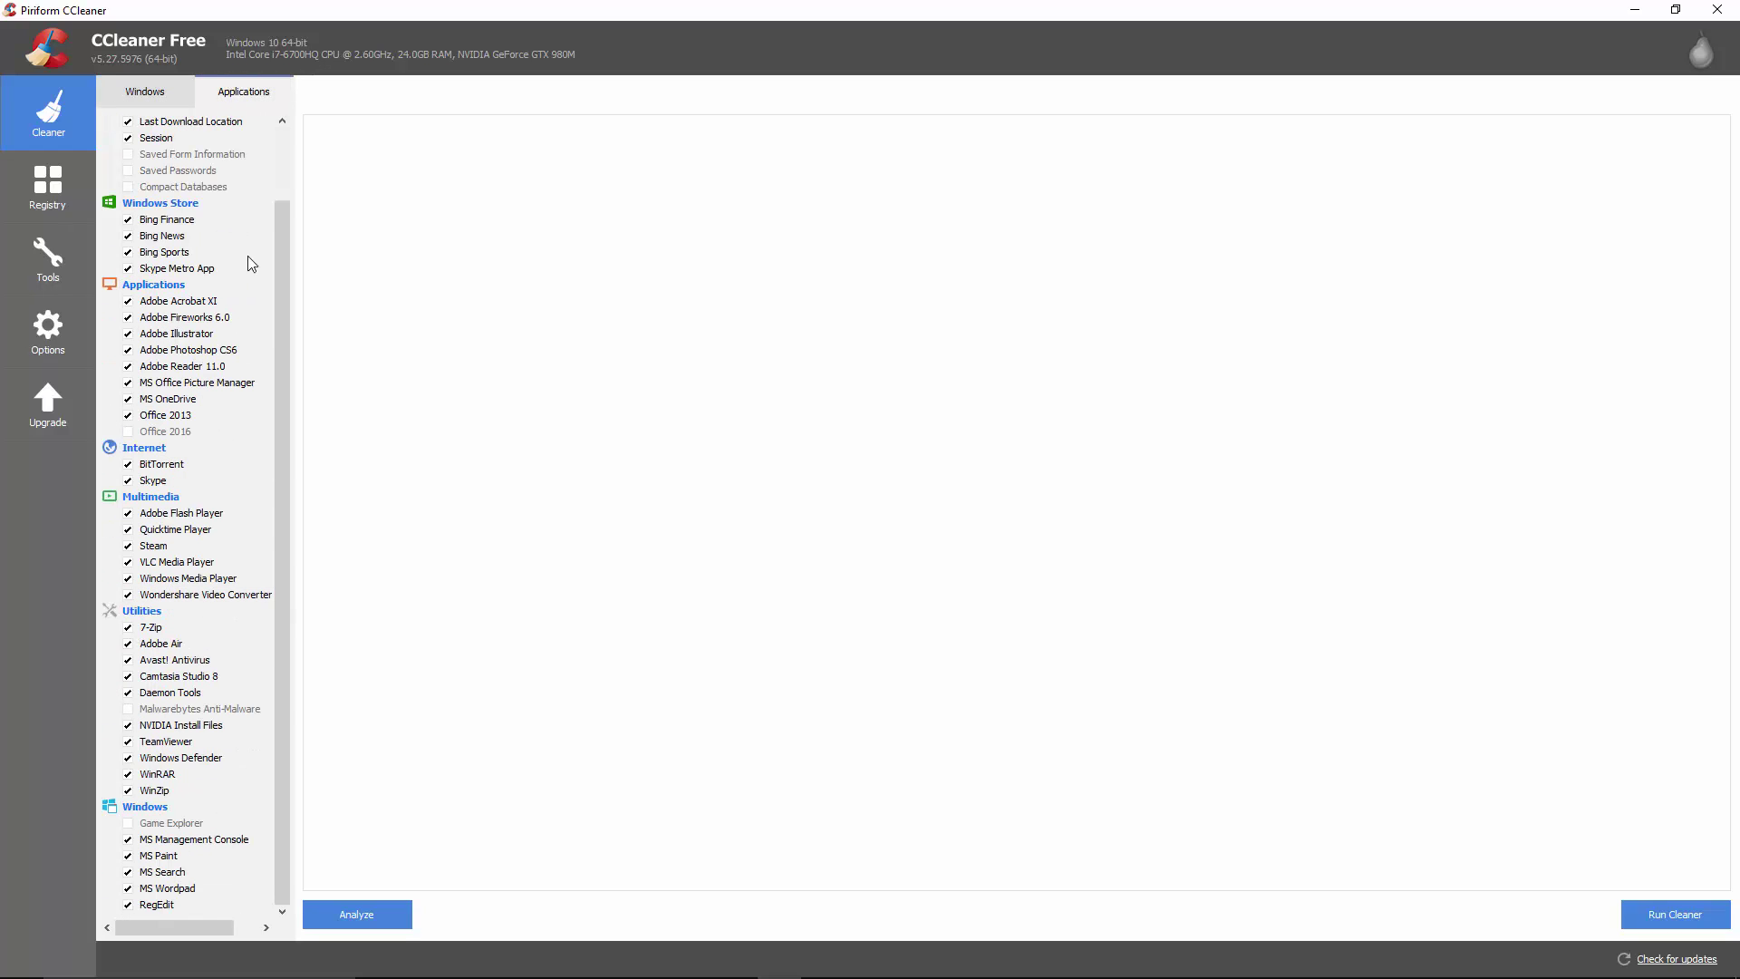
scroll(226, 380, up, 2)
click(146, 94)
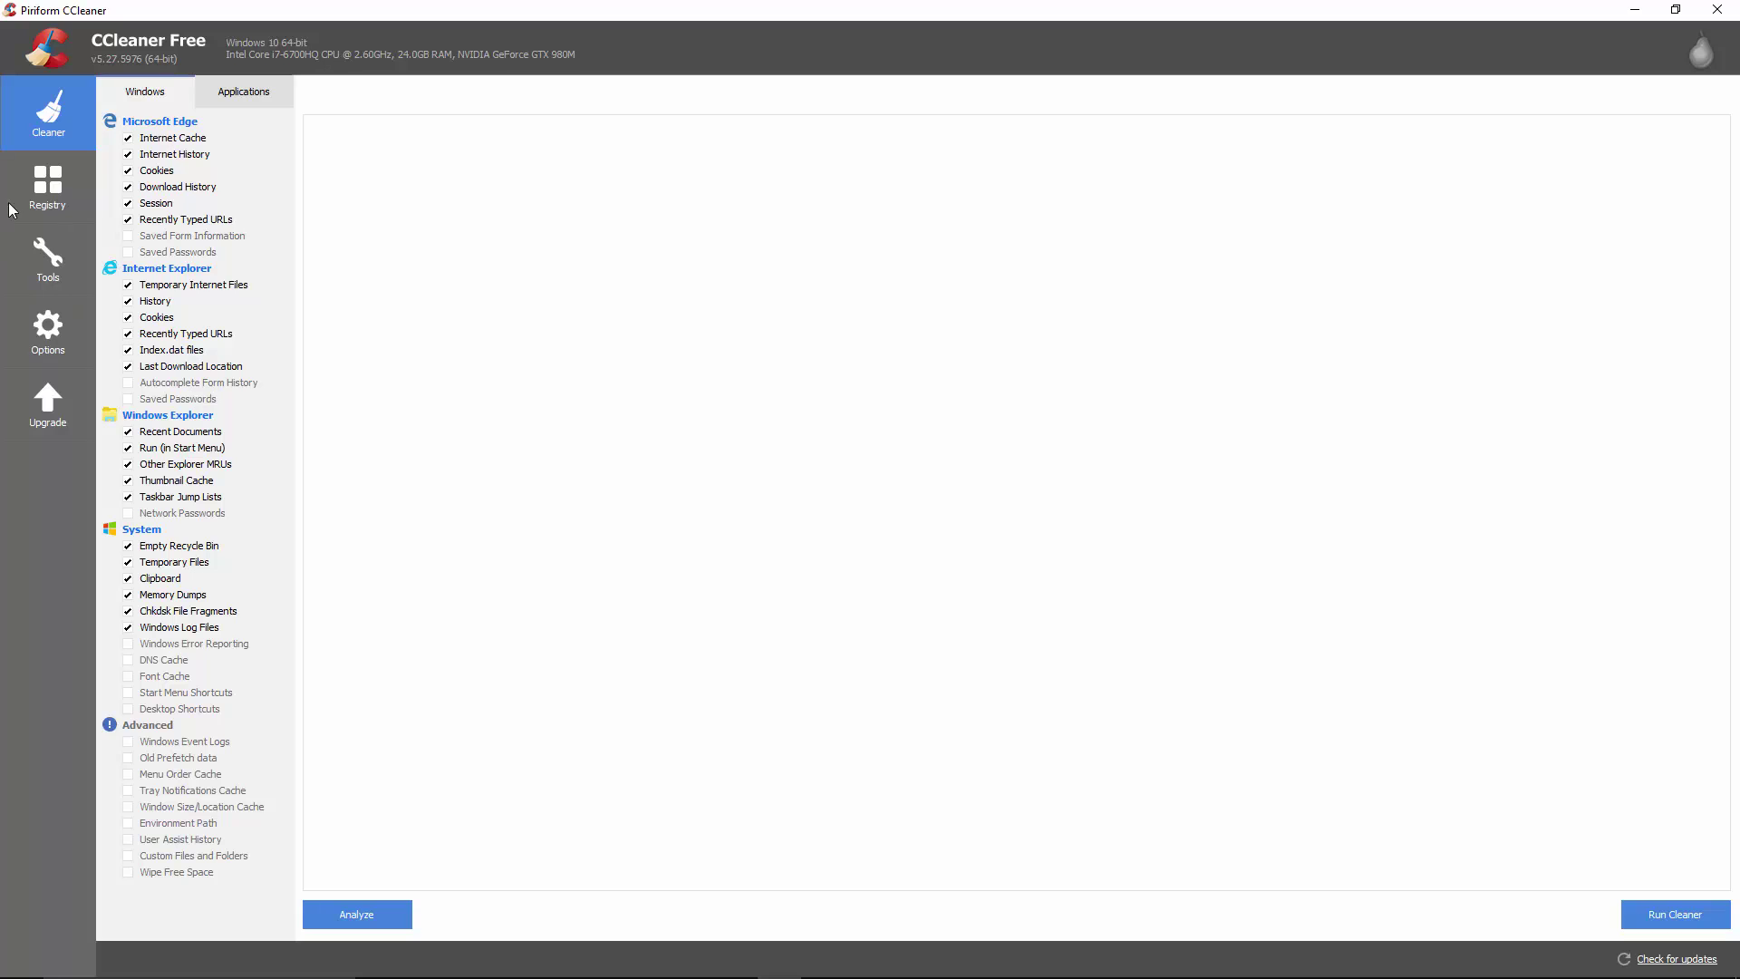
Scan the registry with CCleaner's Registry Cleaner and fix all 76 issues found.
click(45, 192)
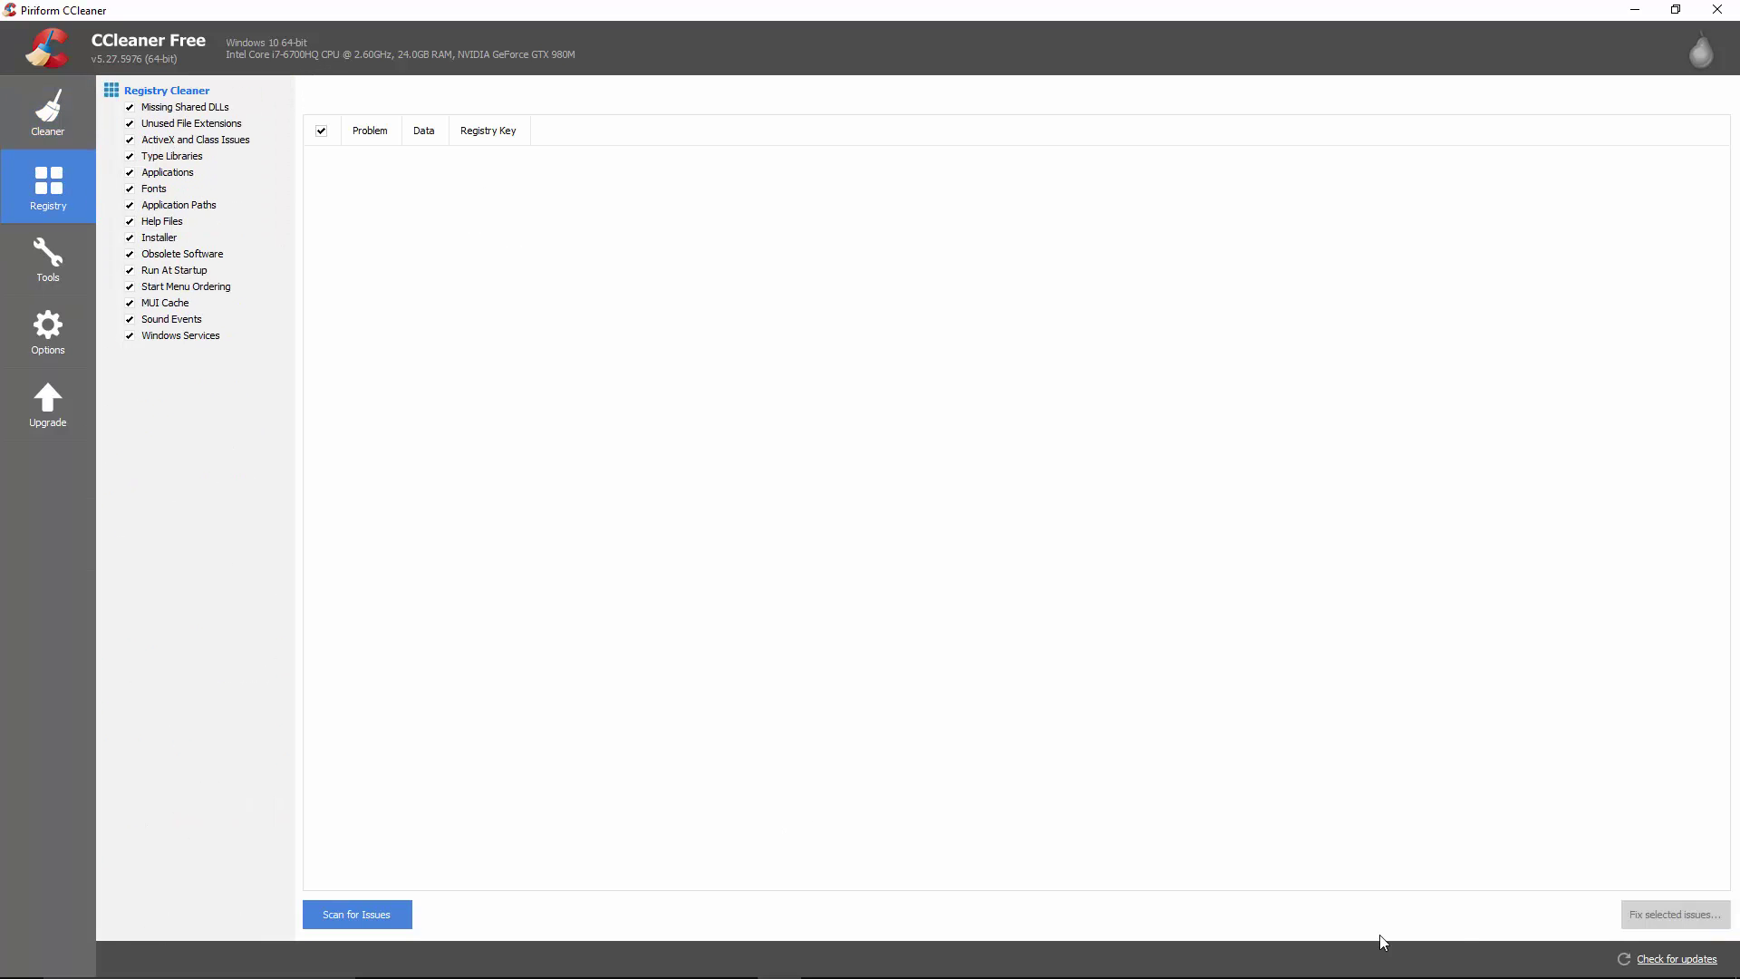
click(336, 914)
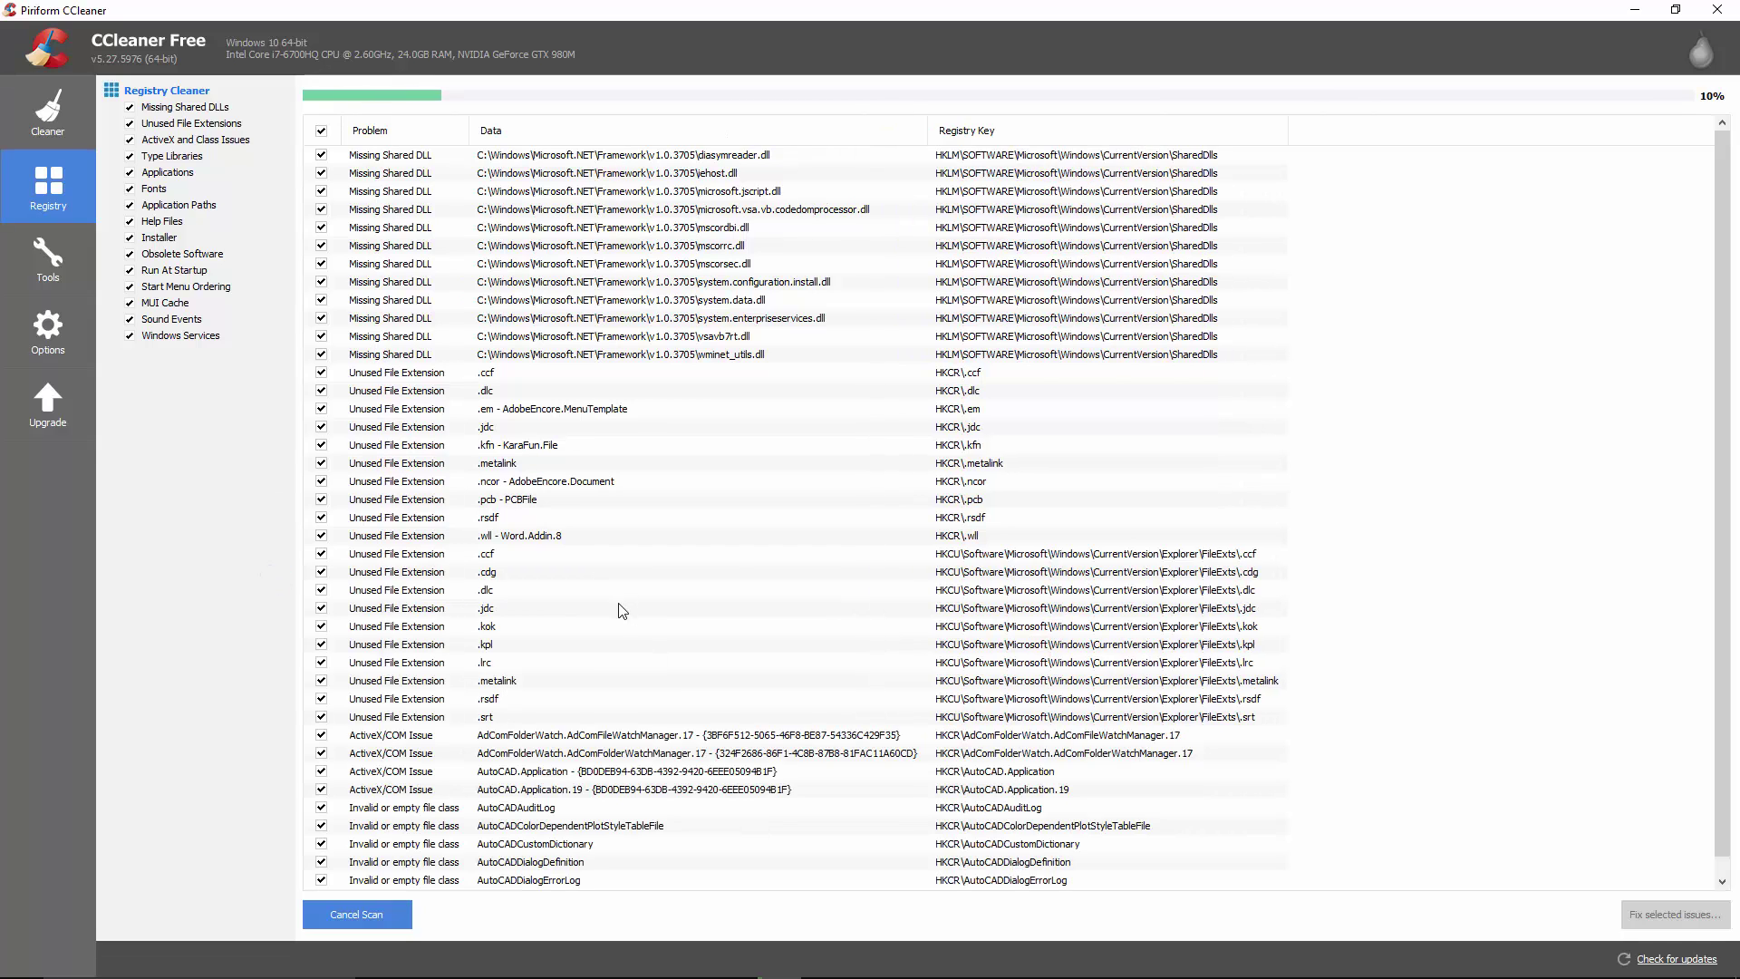
scroll(622, 610, down, 10)
scroll(607, 670, up, 15)
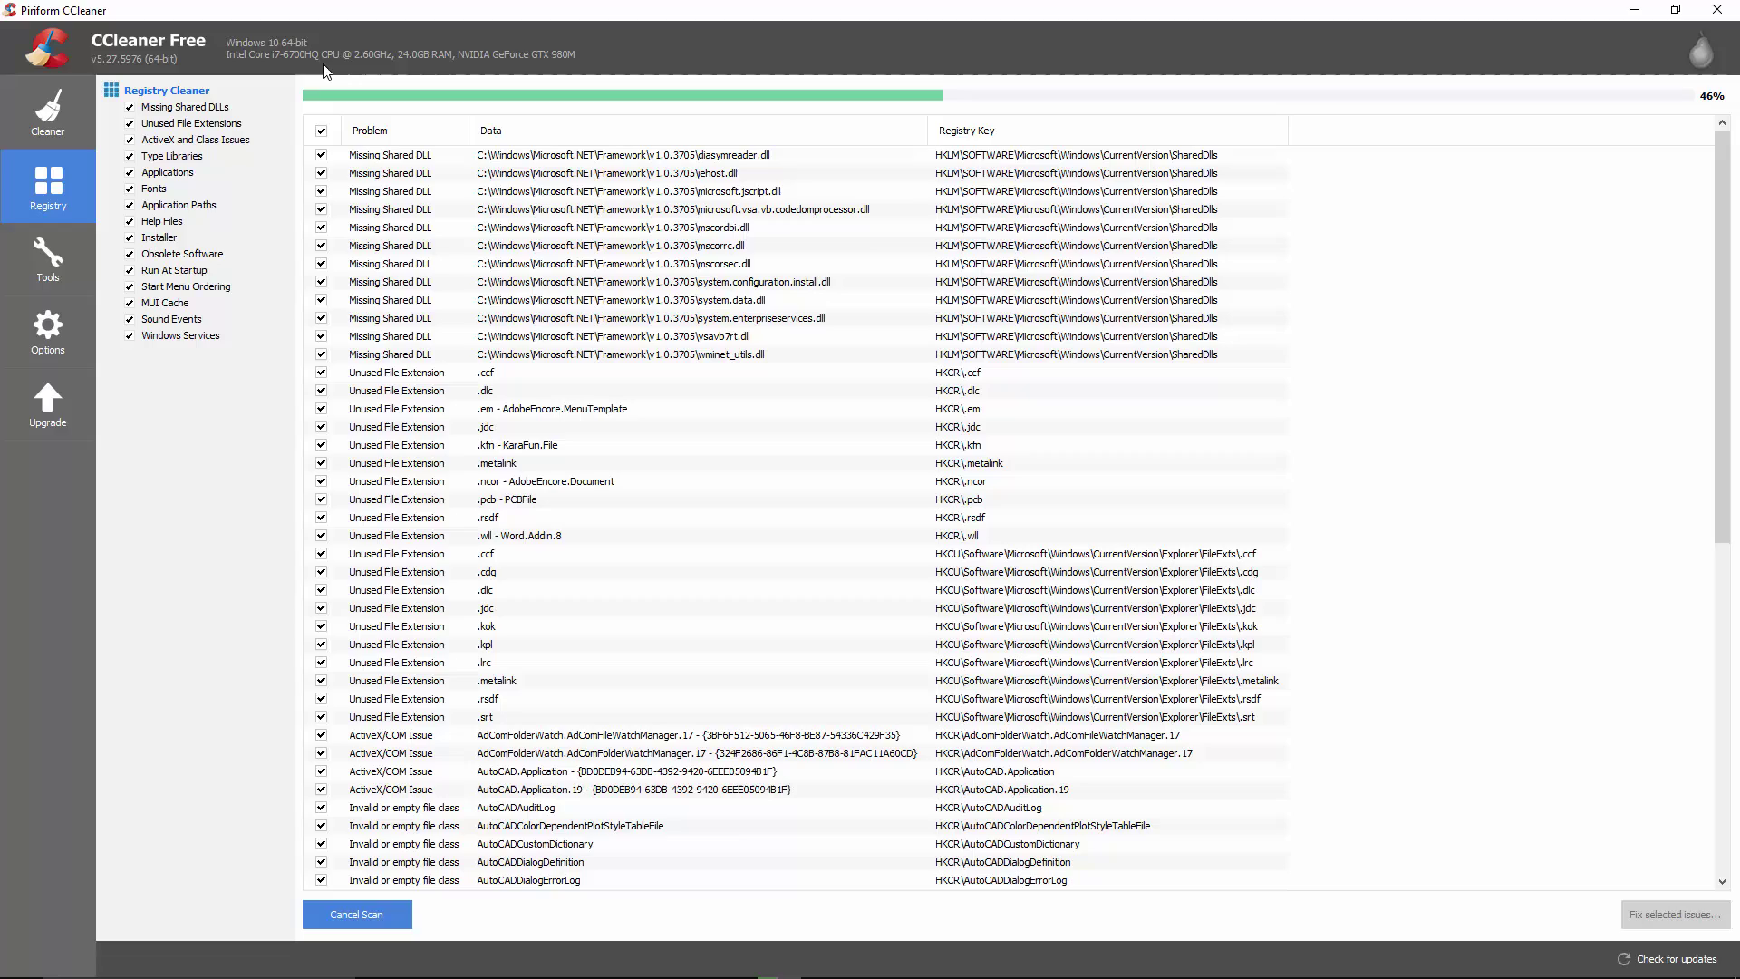
scroll(622, 448, down, 5)
scroll(622, 448, up, 5)
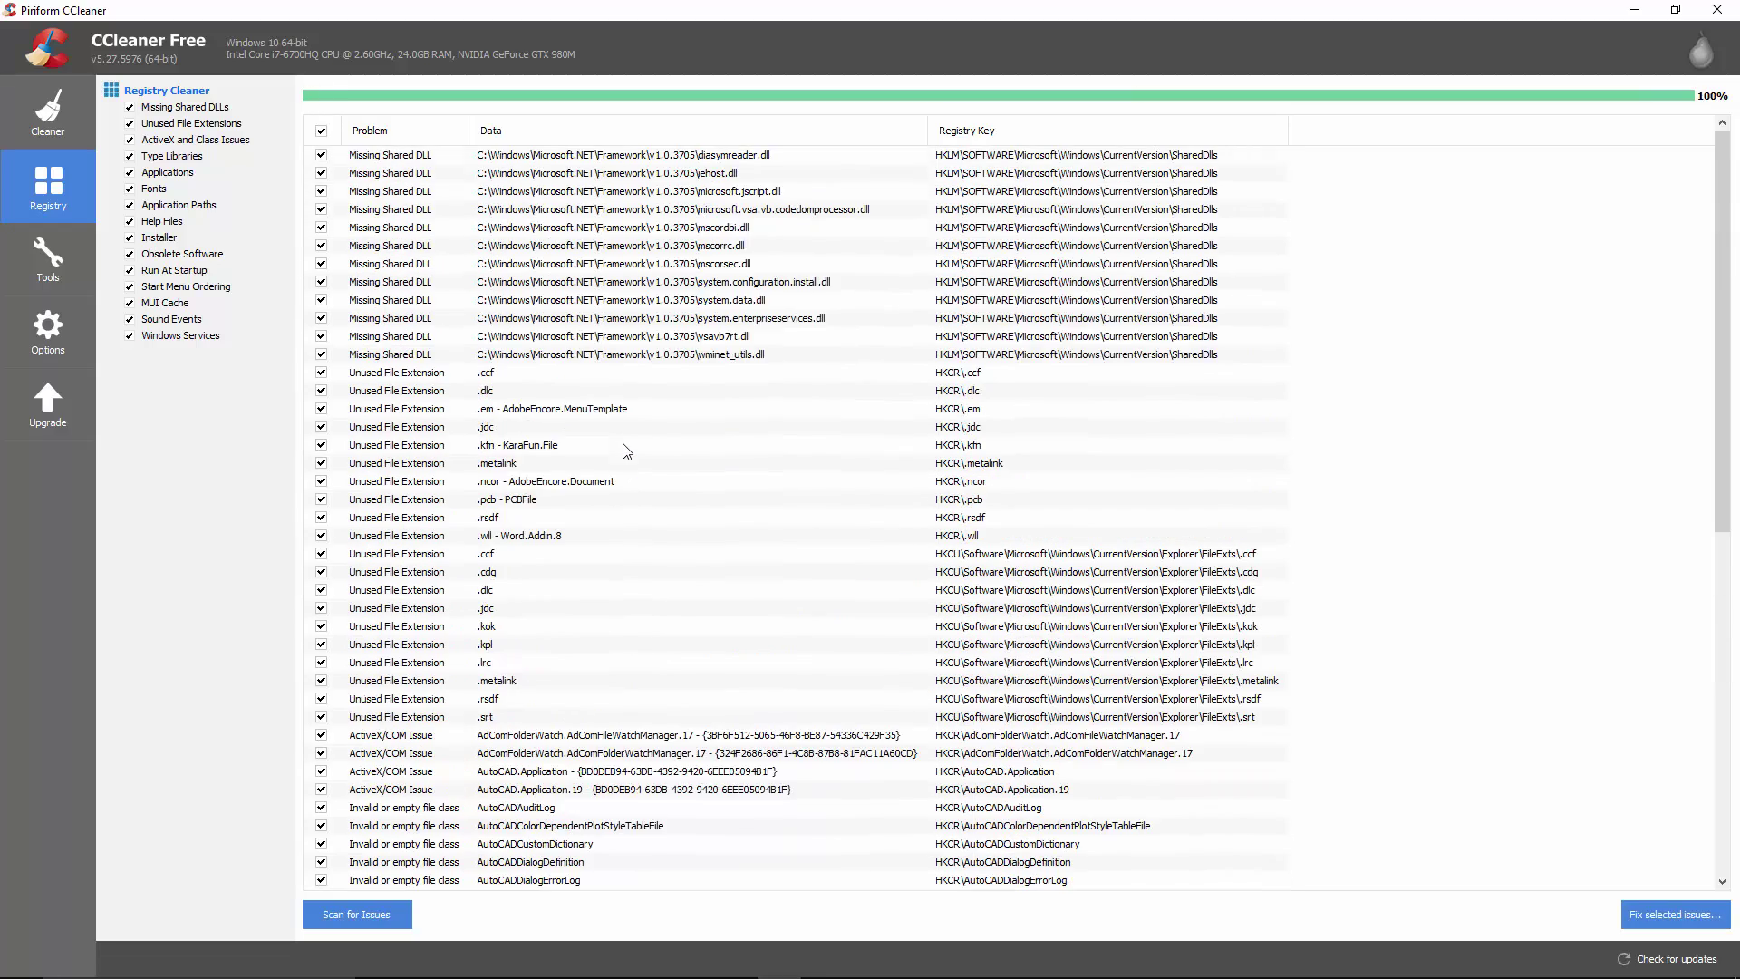
scroll(622, 448, down, 11)
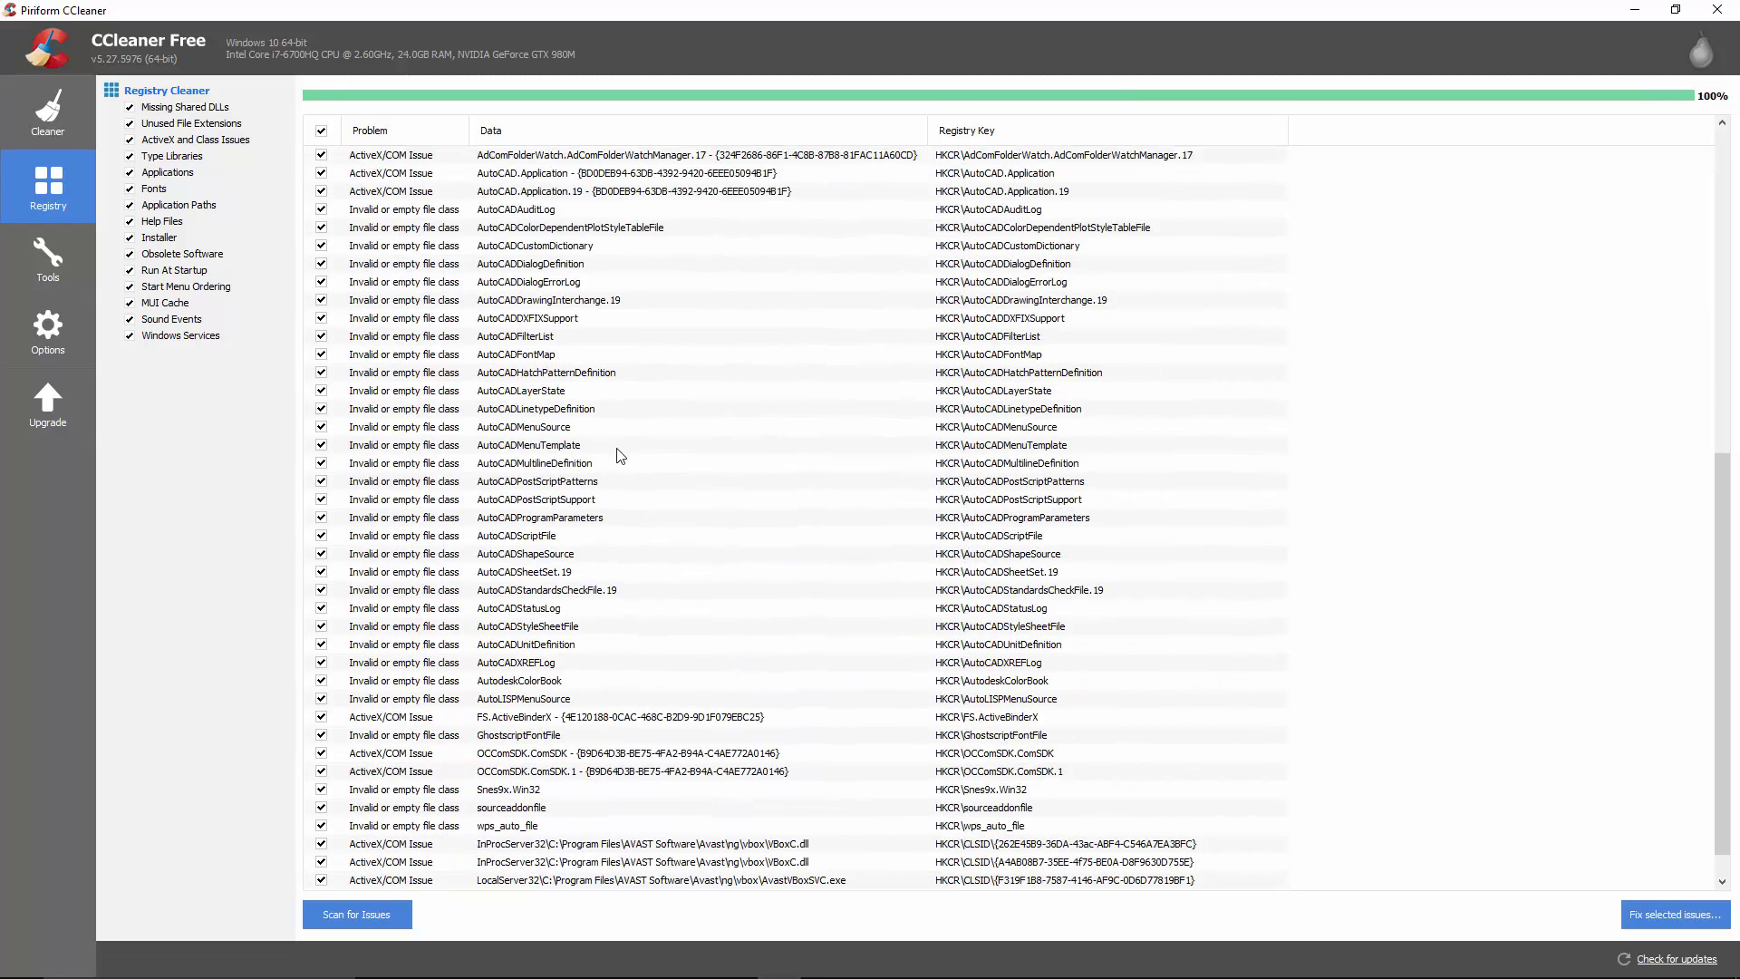
scroll(622, 456, up, 11)
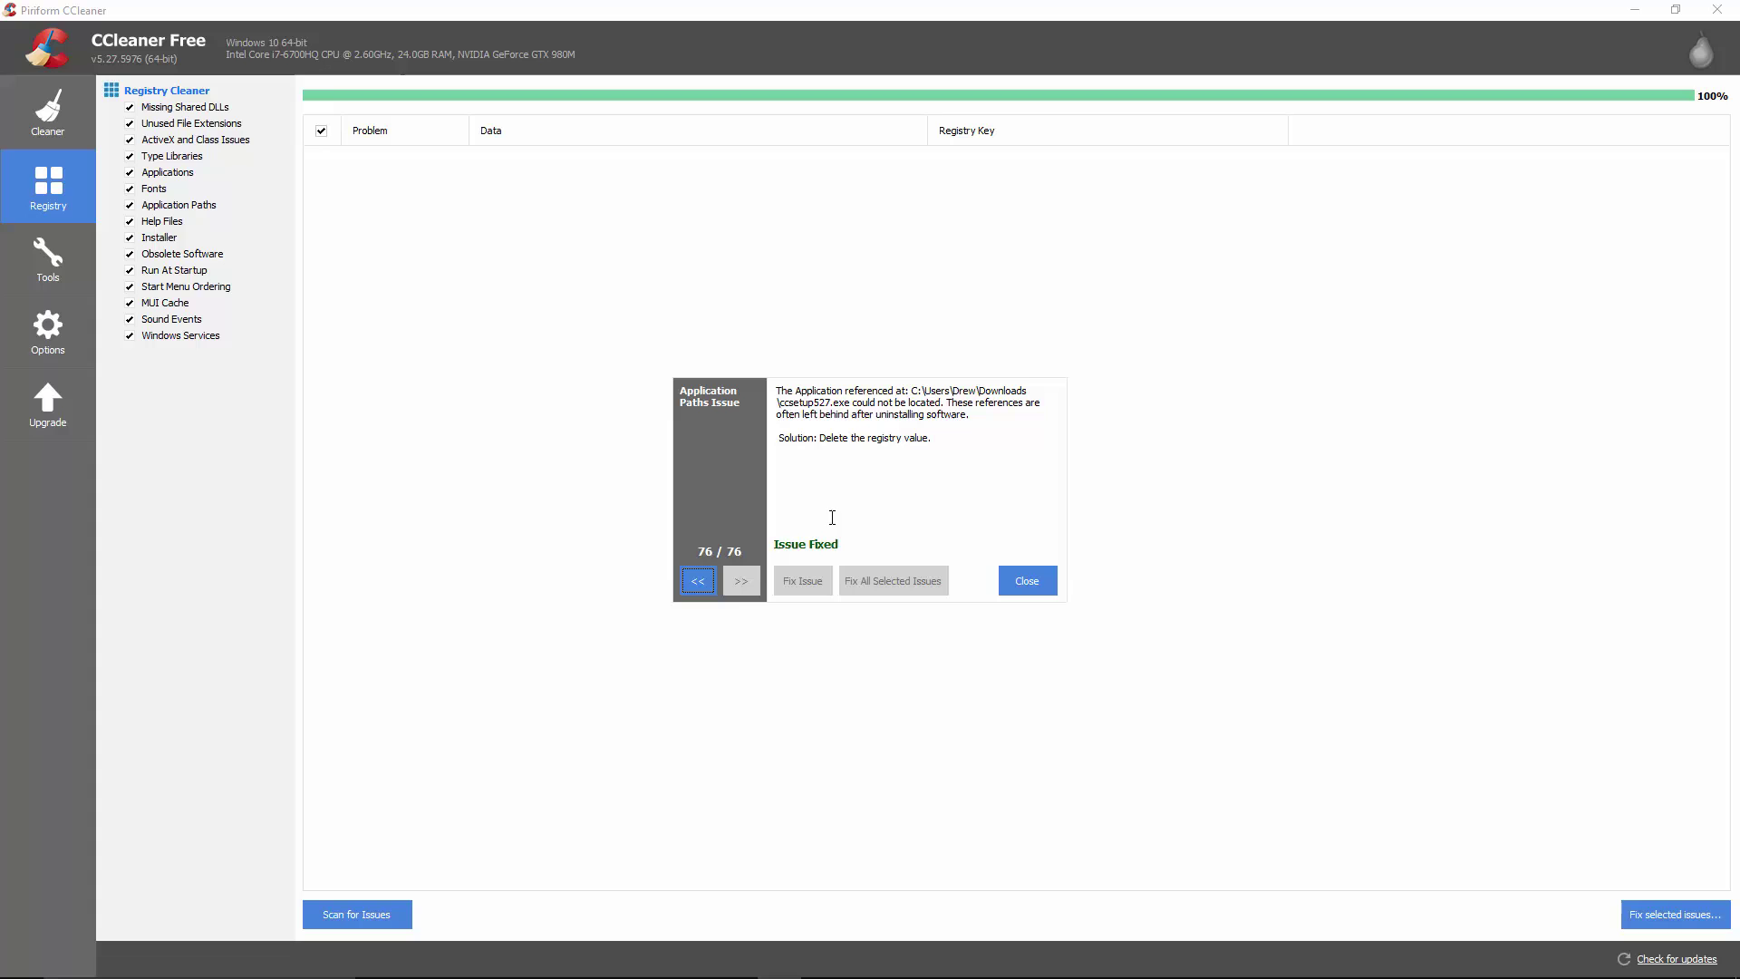
click(1026, 580)
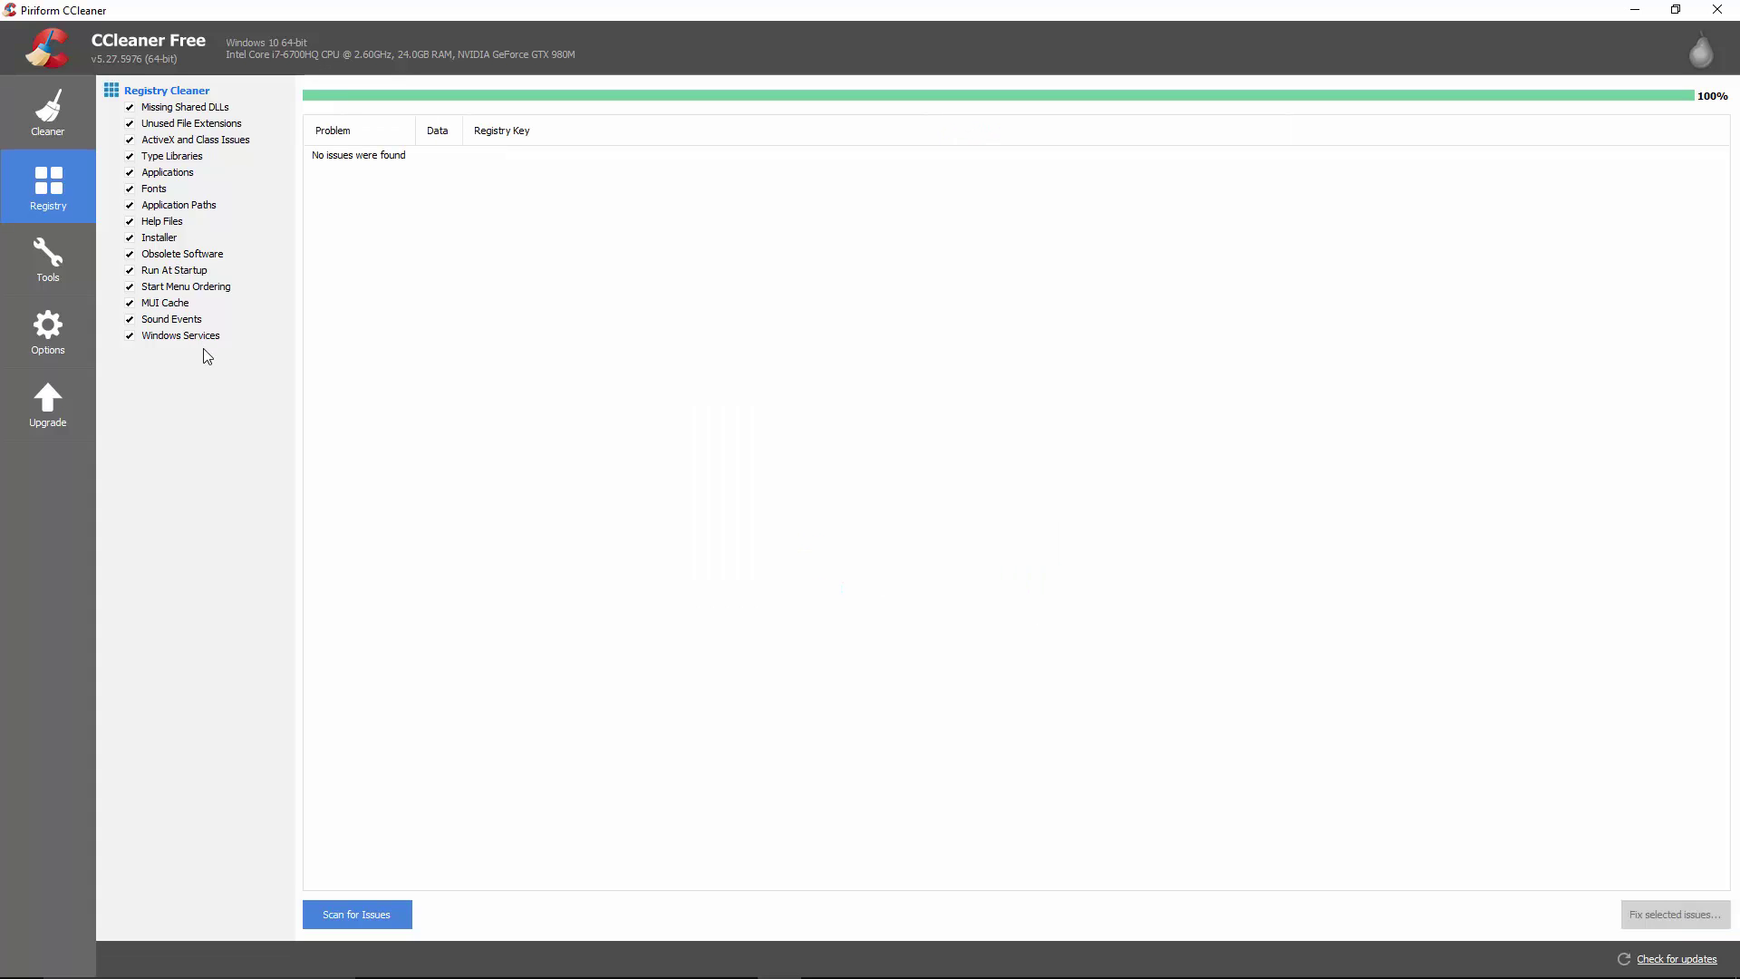
Show the installed programs under Tools, then the Startup list with EasyTether selected.
click(55, 259)
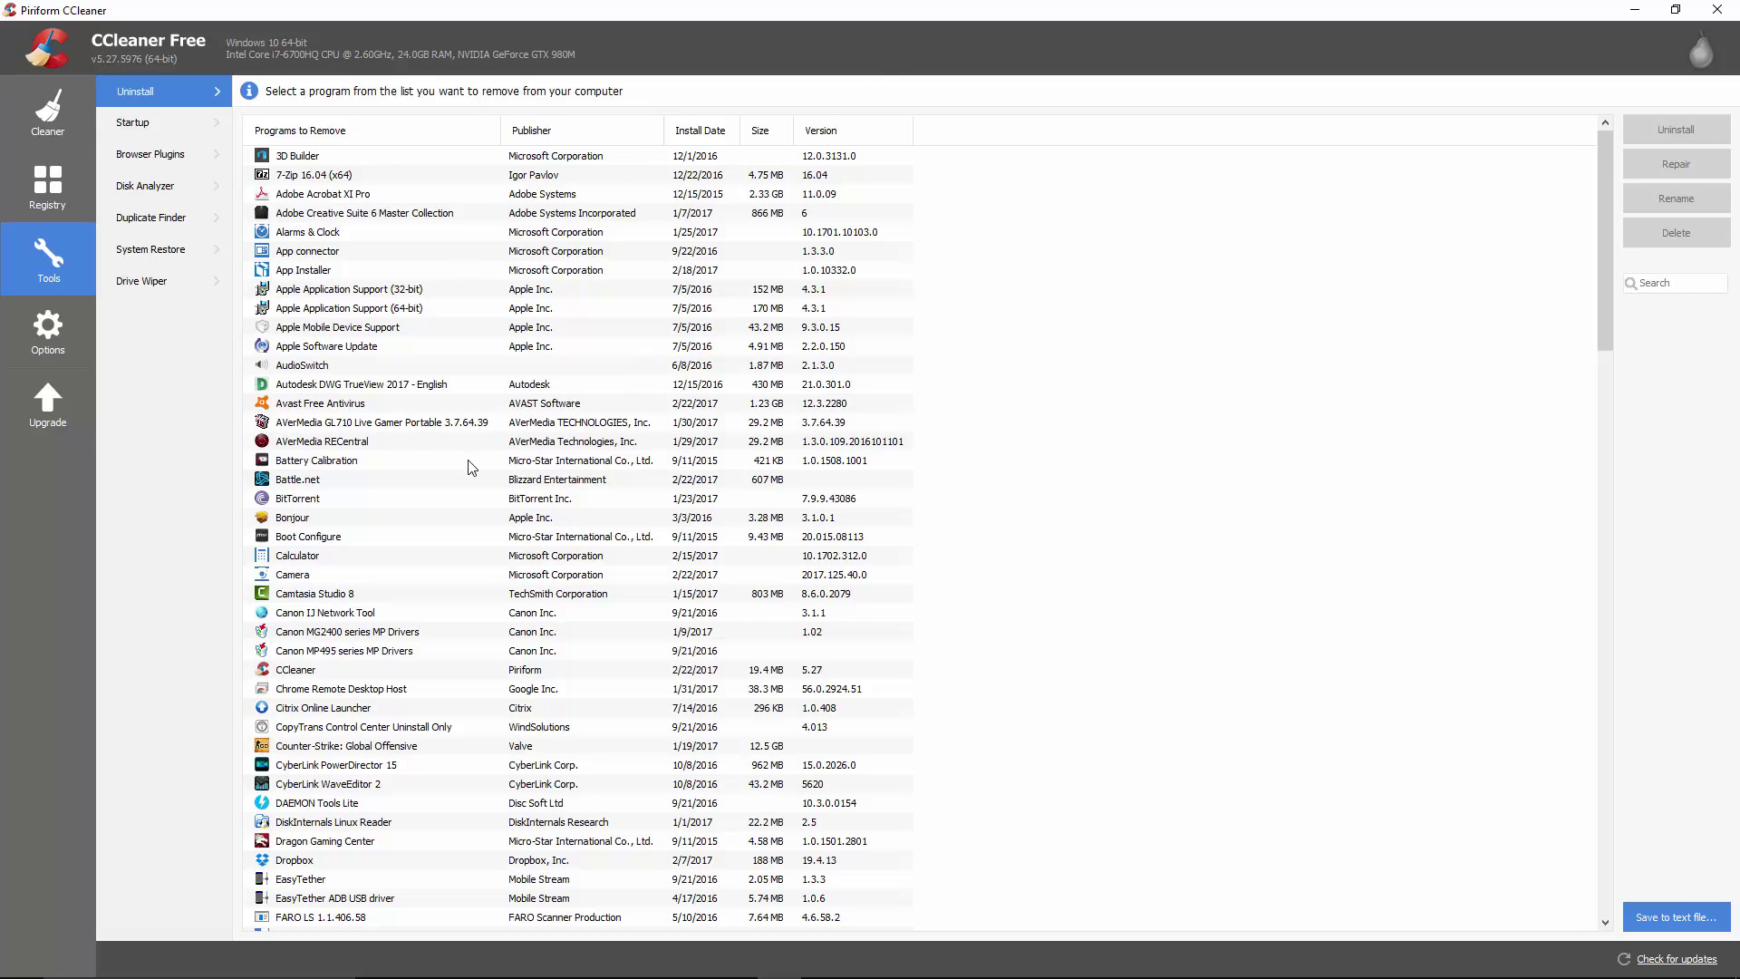
click(159, 130)
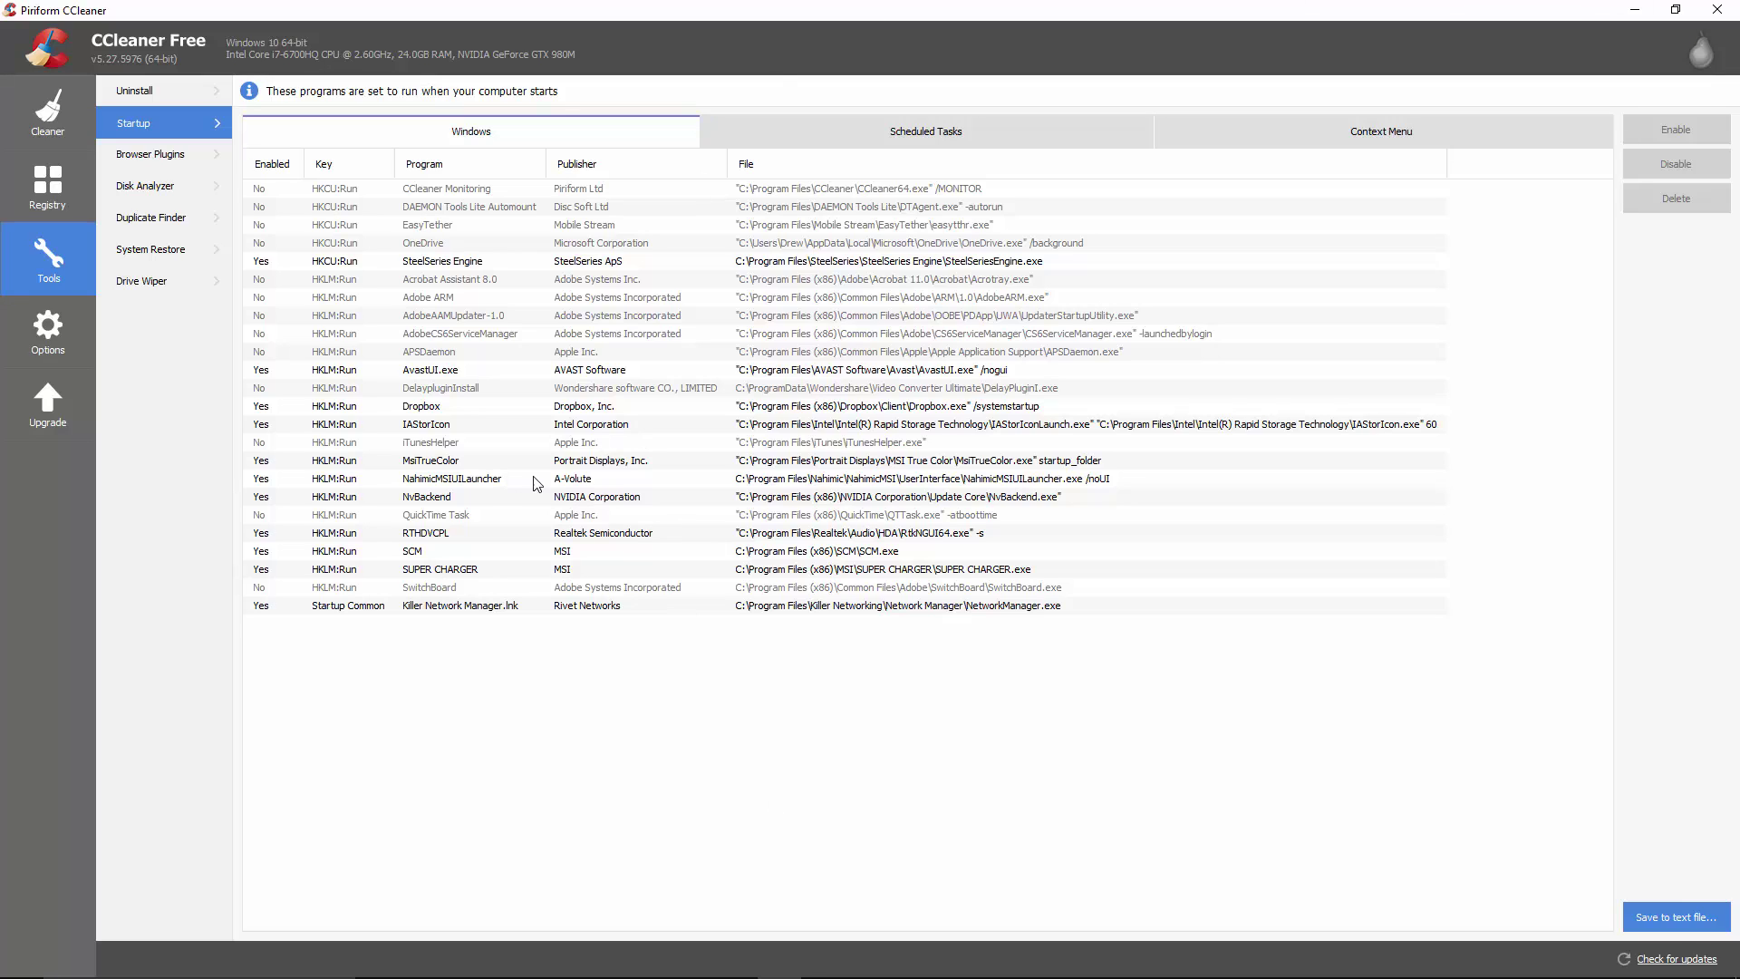
click(438, 227)
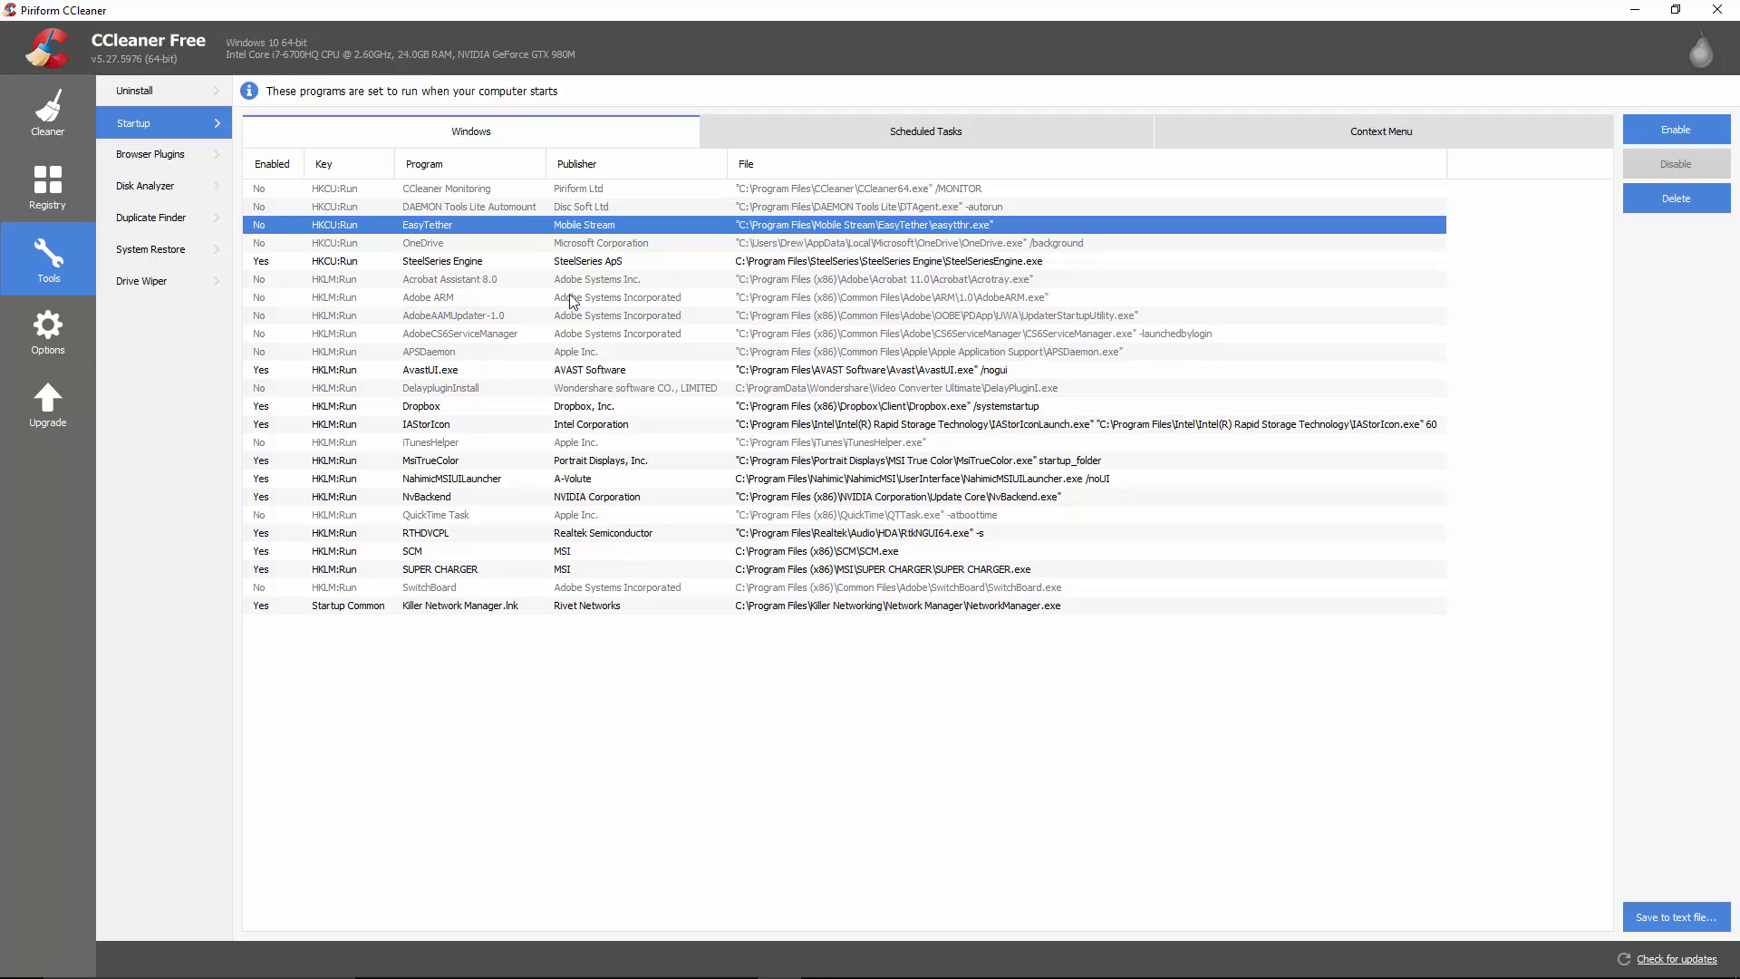
Review the Internet Explorer browser plugins, then open Disk Analyzer with the Data (D:) drive unchecked.
click(152, 151)
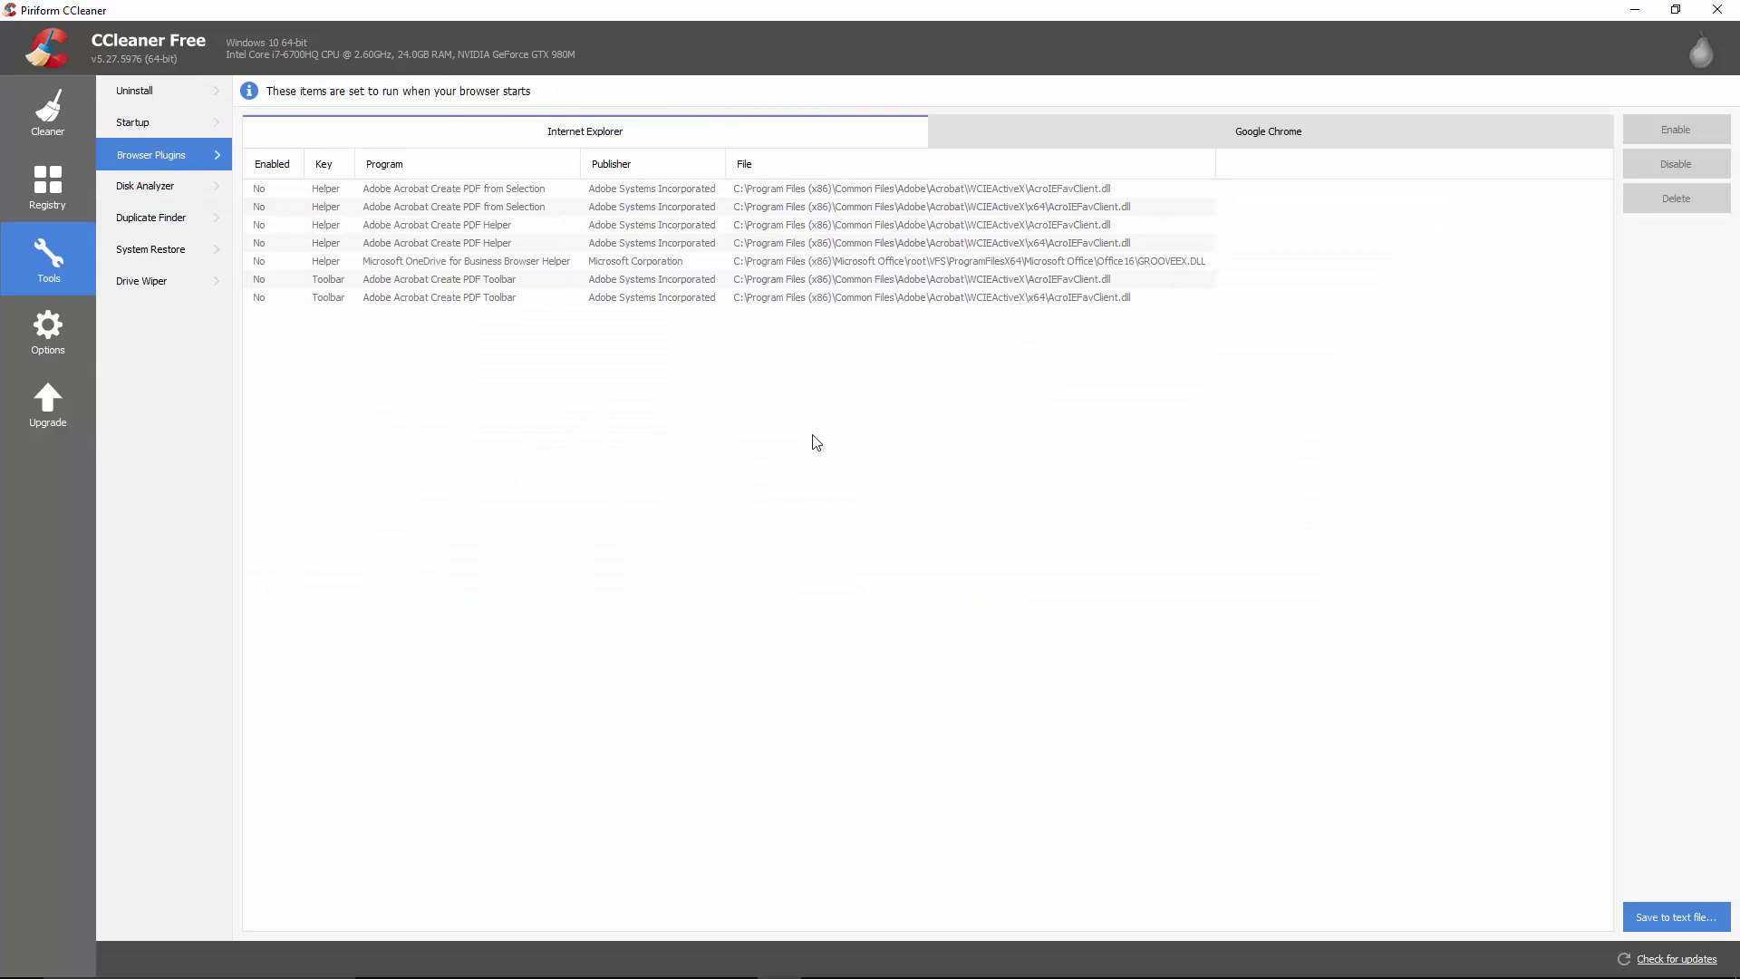
click(382, 191)
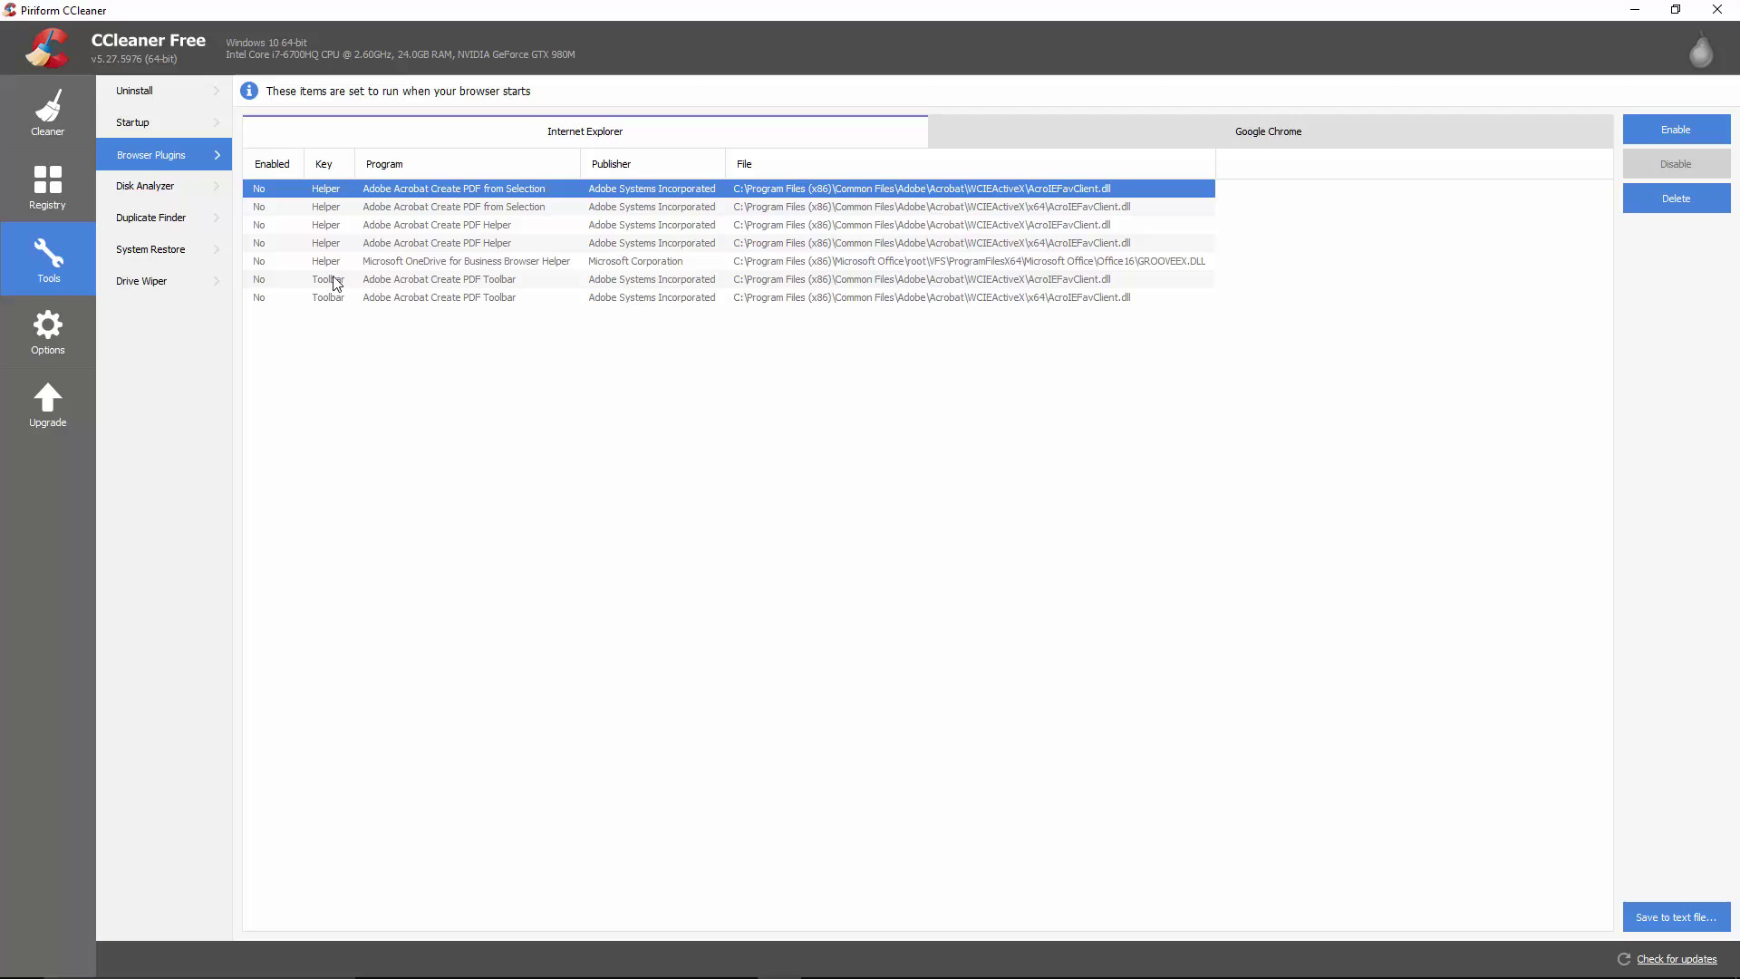
click(160, 191)
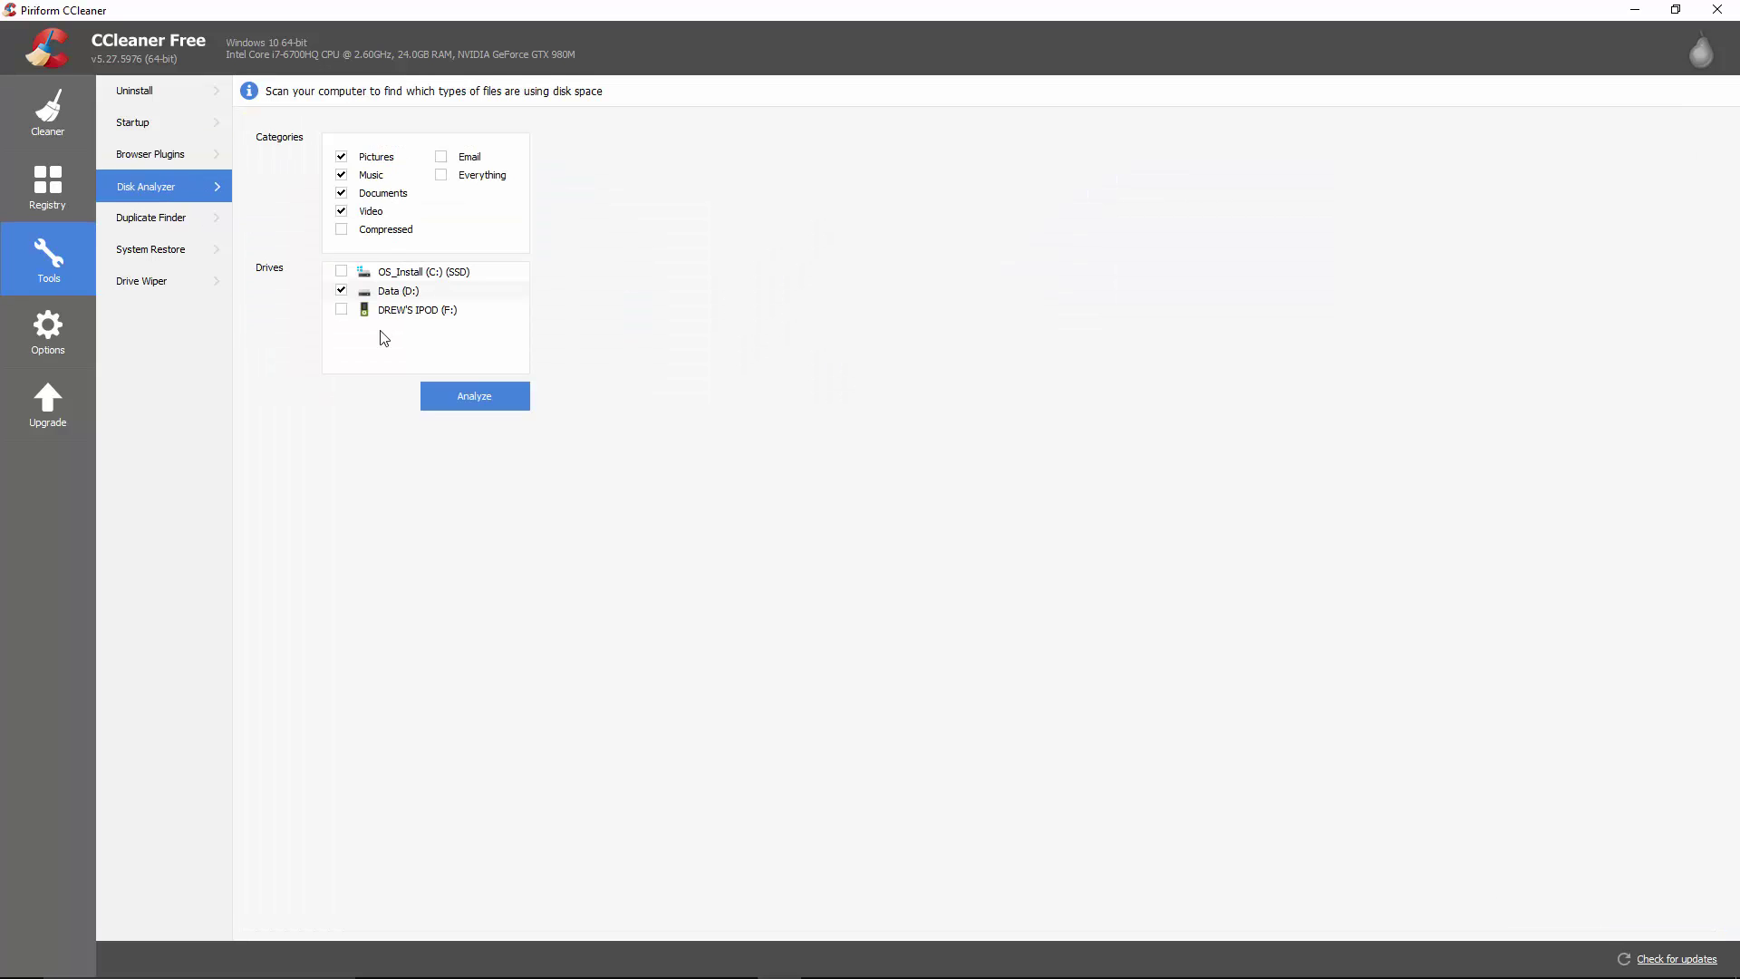
click(342, 293)
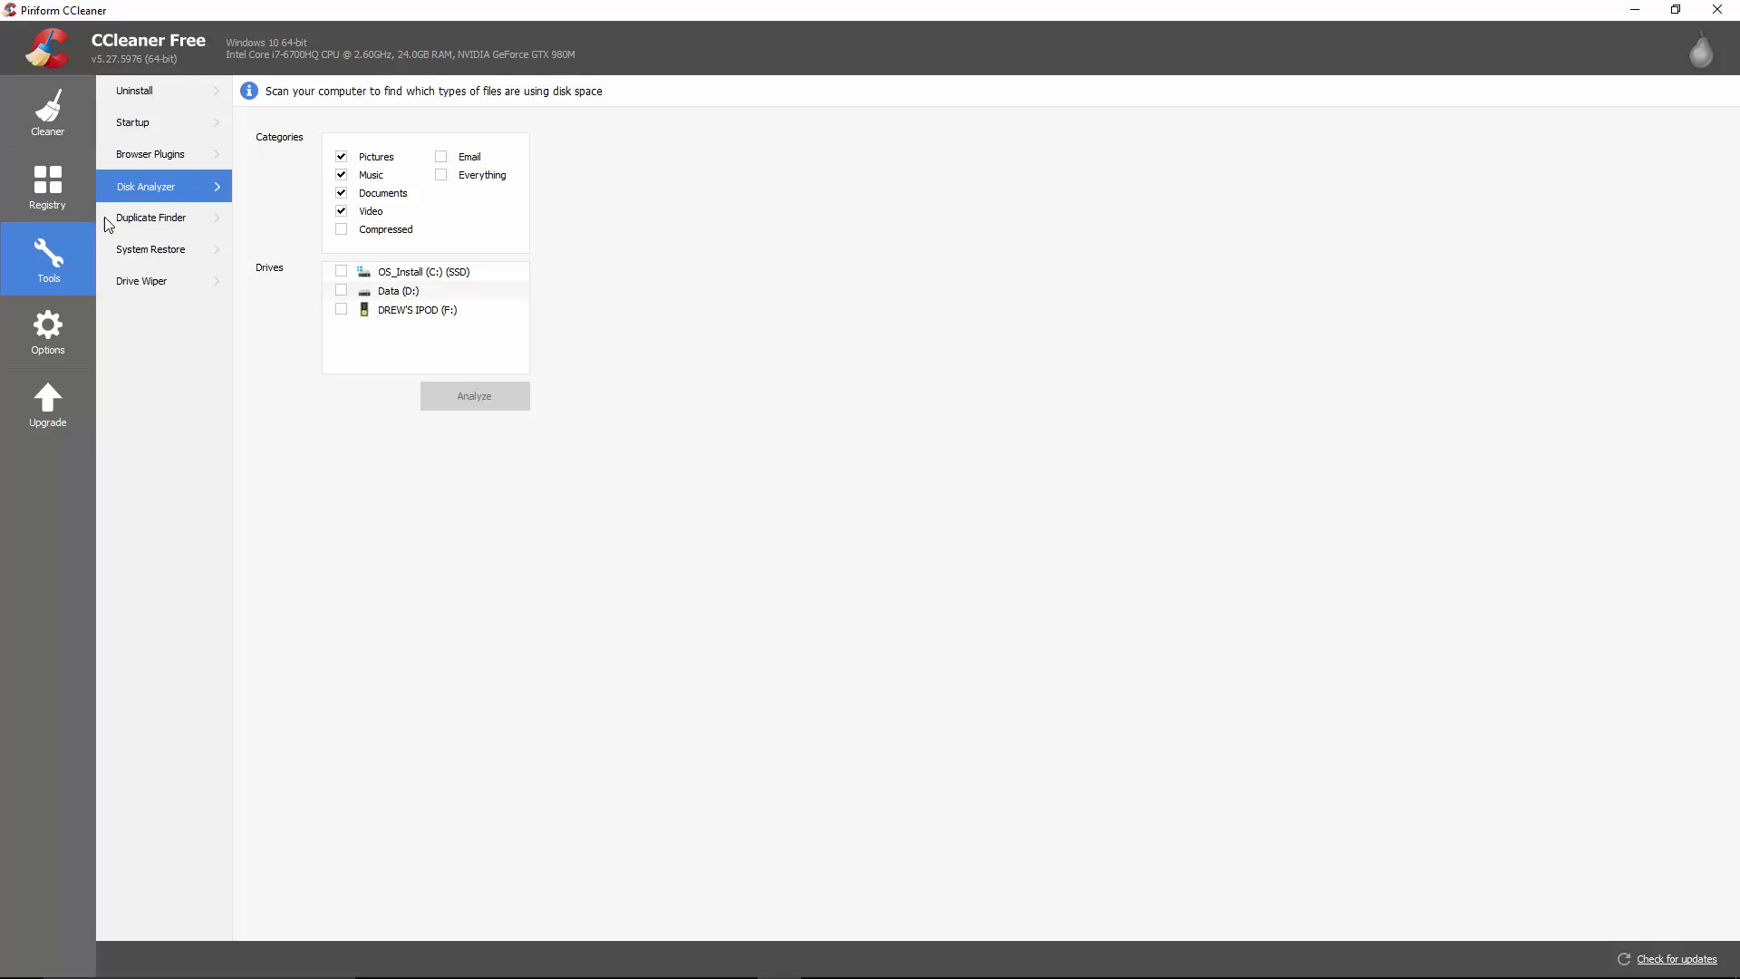
Check CCleaner's About information and the Windows cleaner checklist, then close CCleaner.
click(52, 335)
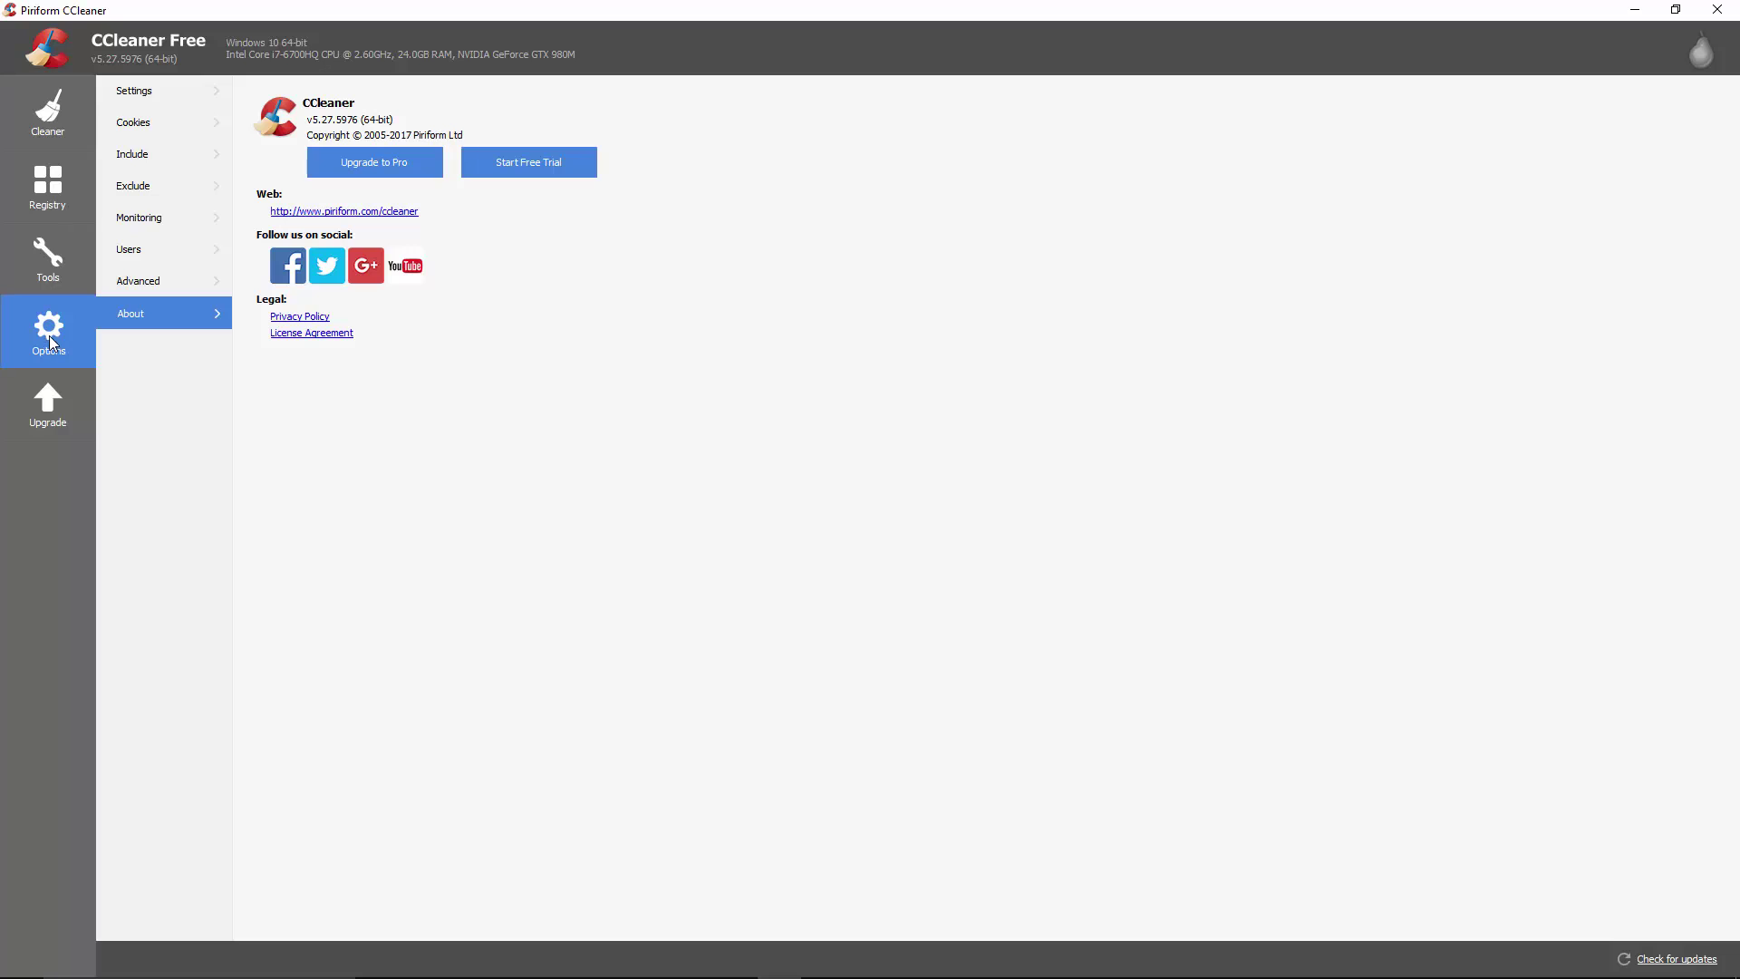
click(29, 122)
click(142, 96)
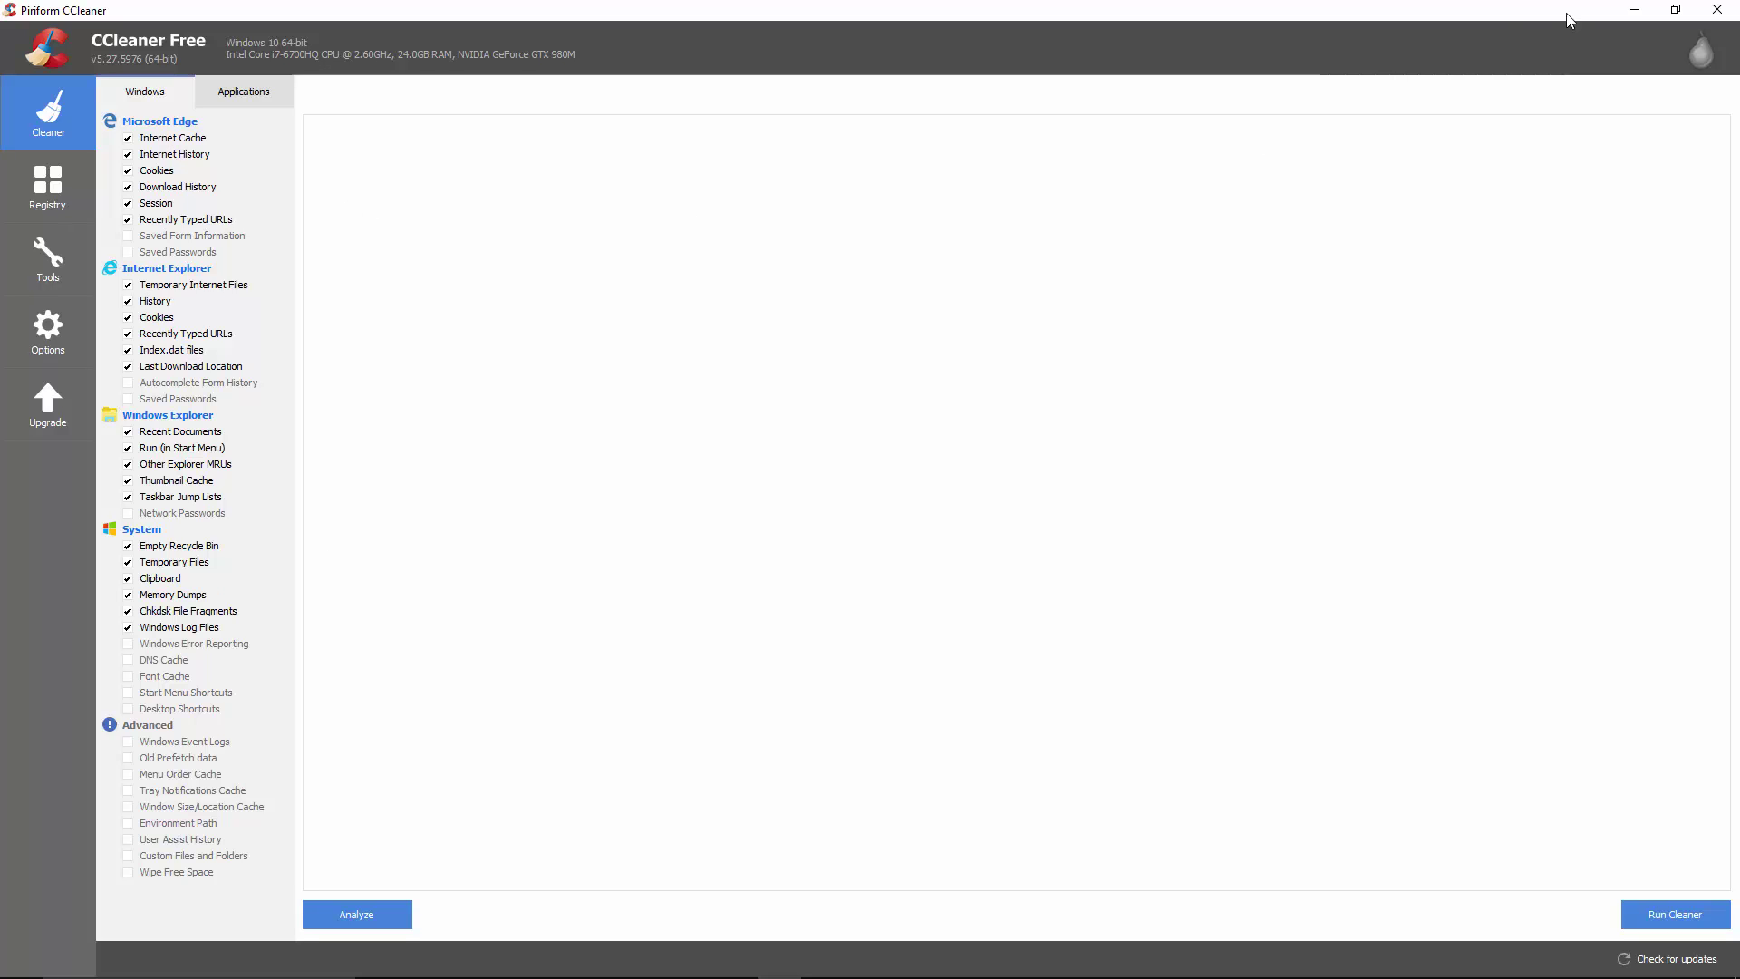
click(1717, 9)
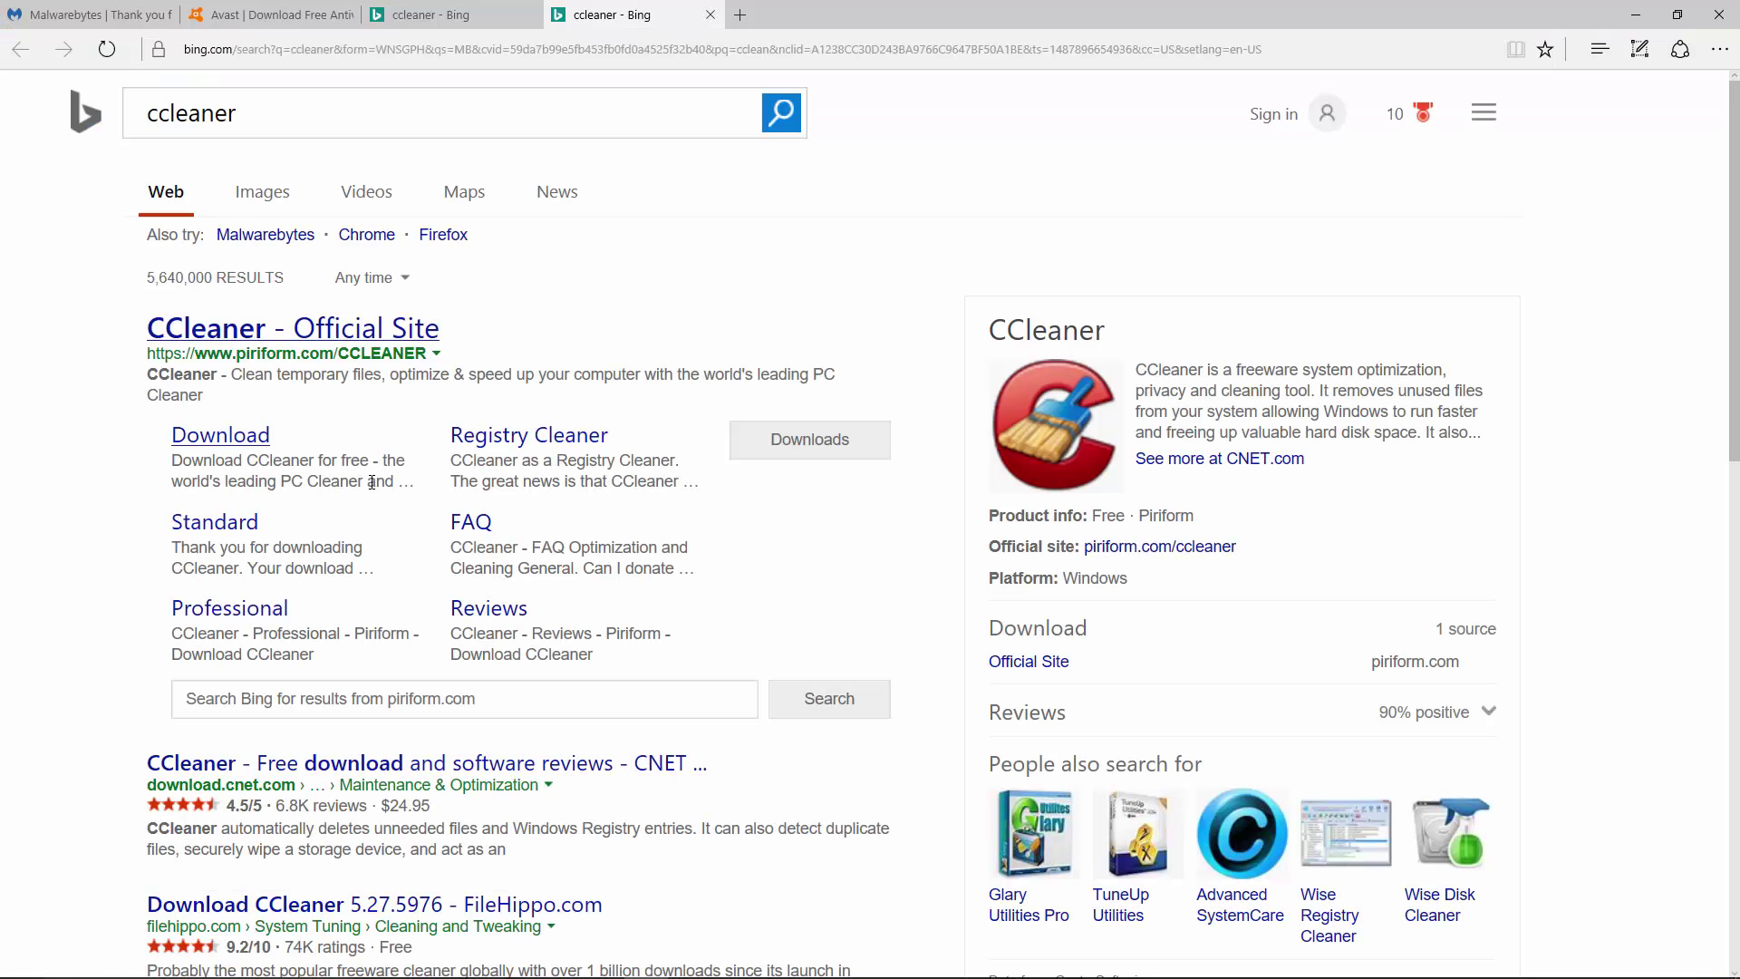